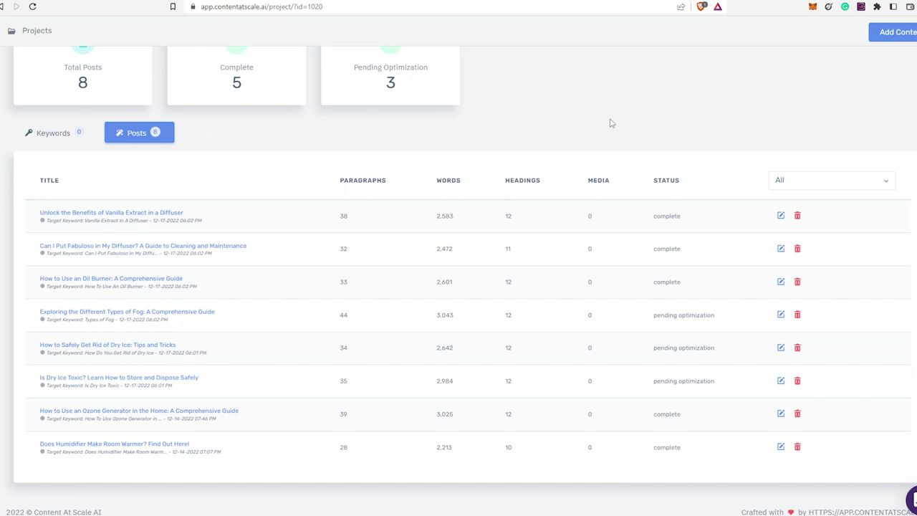
- Open the 'Unlock the Benefits of Vanilla Extract in a Diffuser' article and select its intro paragraph
{"action": "scroll", "coordinate": [610, 122], "scroll_direction": "up", "scroll_amount": 3}
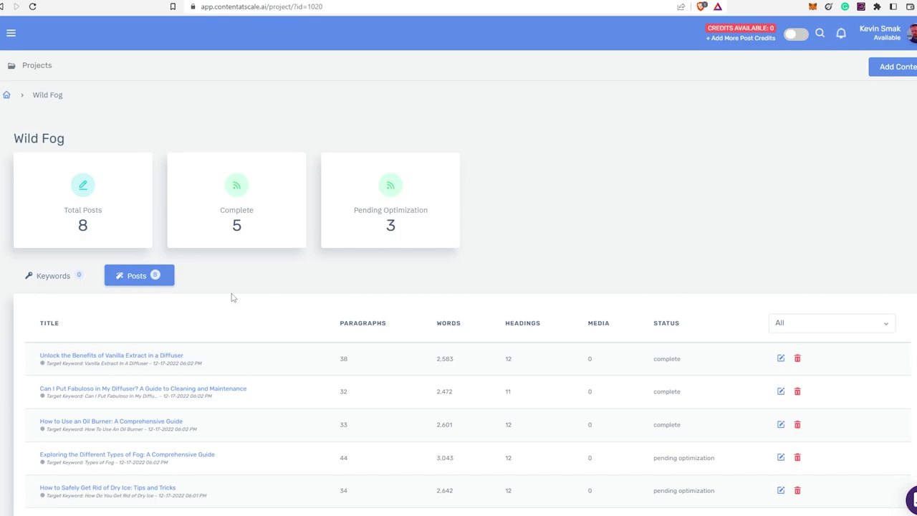
{"action": "left_click", "coordinate": [135, 357]}
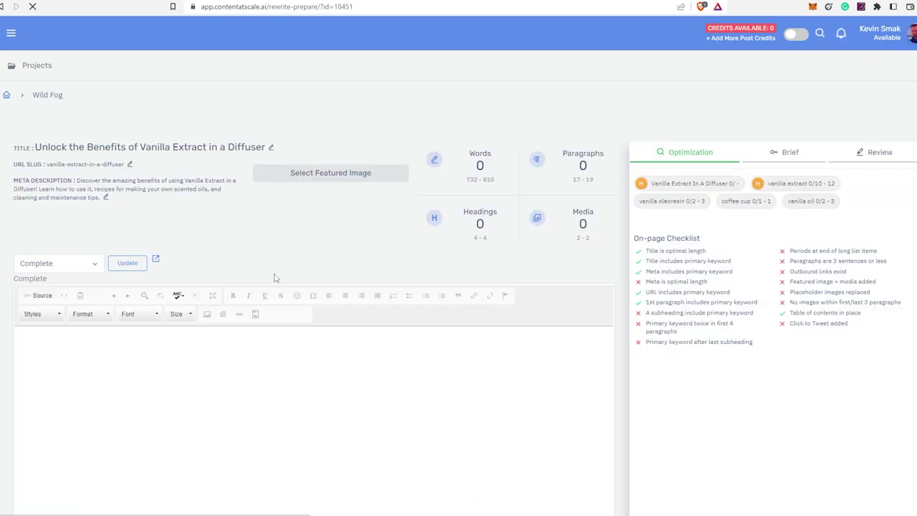
{"action": "scroll", "coordinate": [313, 352], "scroll_direction": "down", "scroll_amount": 2}
{"action": "scroll", "coordinate": [260, 384], "scroll_direction": "up", "scroll_amount": 2}
{"action": "left_click_drag", "start_coordinate": [164, 392], "coordinate": [18, 346]}
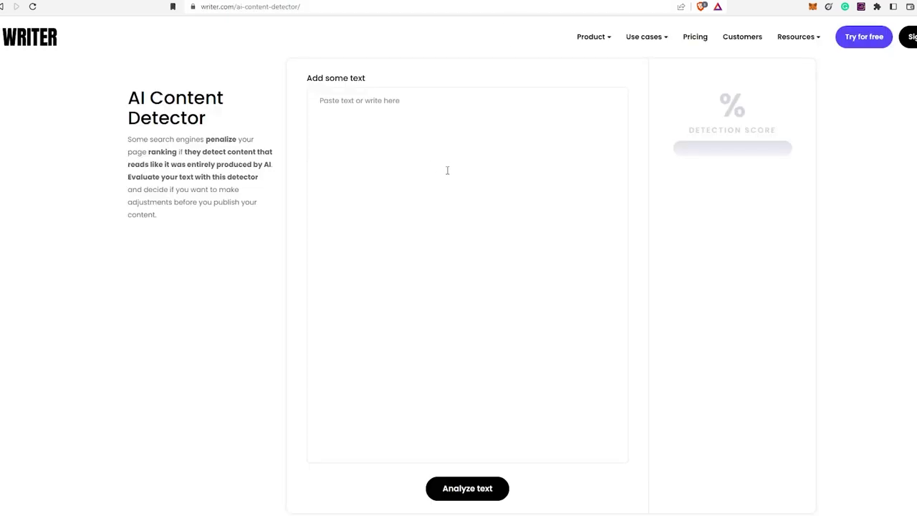
- Paste the vanilla extract intro into Writer's AI Content Detector and analyze it for a 99% human score
{"action": "left_click", "coordinate": [423, 161]}
{"action": "type", "text": "Vanilla extract is one of the most popular and versatile essential oils available. Whether you're looking to create a calming atmosphere in your home or just enjoy its sweet aroma, adding vanilla extract to your diffuser can be an easy way to do so. Diffusing this oil has many benefits, but there are also some drawbacks that should be taken into consideration before using it with a diffuser. In this blog post we'll discuss what vanilla extract is, how it can be used in a diffuser safely and effectively, as well as provide recipes for making scented oils with vanillas plus cleaning and maintenance tips for after use. So if you've been wondering about the possibilities of adding vanilla extract in a diffuser then keep reading!"}
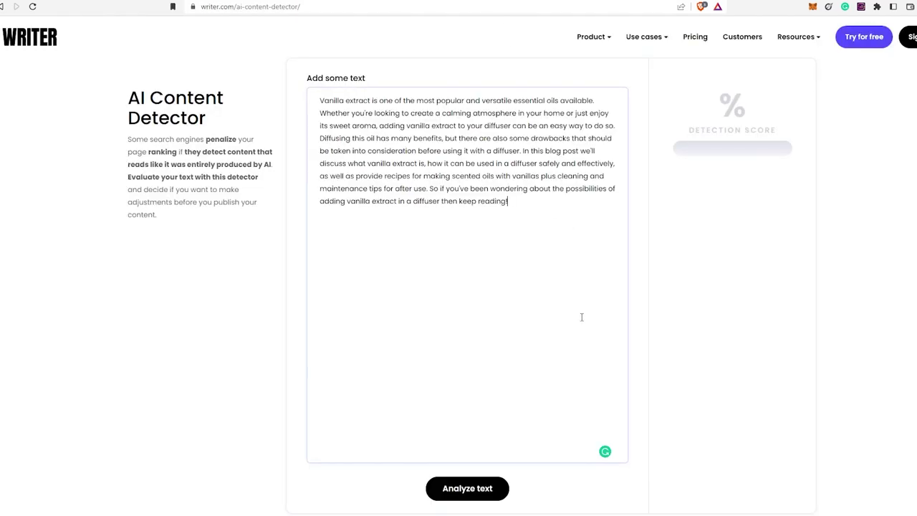
{"action": "left_click", "coordinate": [468, 489]}
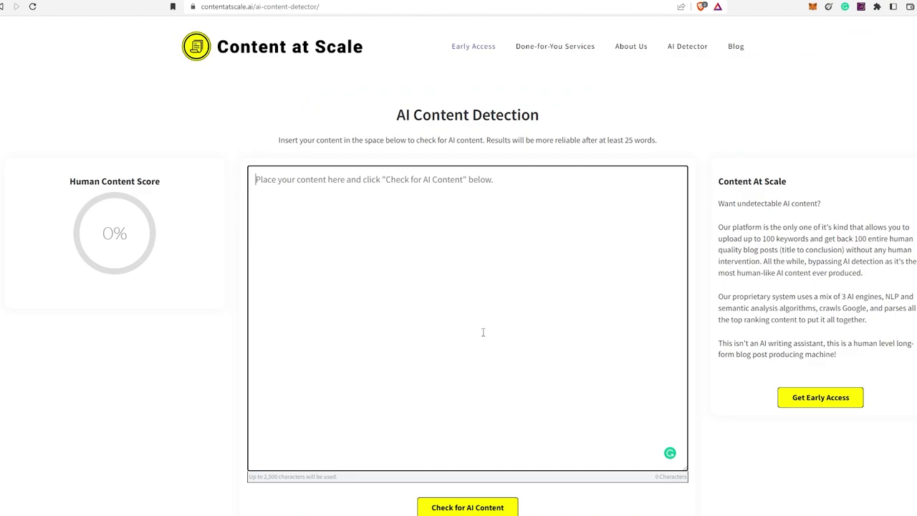
- Paste the vanilla extract intro into Content at Scale's detector and check it: 99% real, 1% fake
{"action": "type", "text": "Vanilla extract is one of the most popular and versatile essential oils available. Whether you're looking to create a calming atmosphere in your home or just enjoy its sweet aroma, adding vanilla extract to your diffuser can be an easy way to do so. Diffusing this oil has many benefits, but there are also some drawbacks that should be taken into consideration before using it with a diffuser. In this blog post we'll discuss what vanilla extract is, how it can be used in a diffuser safely and effectively, as well as provide recipes for making scented oils with vanillas plus cleaning and maintenance tips for after use. So if you've been wondering about the possibilities of adding vanilla extract in a diffuser then keep reading!"}
{"action": "left_click", "coordinate": [467, 506]}
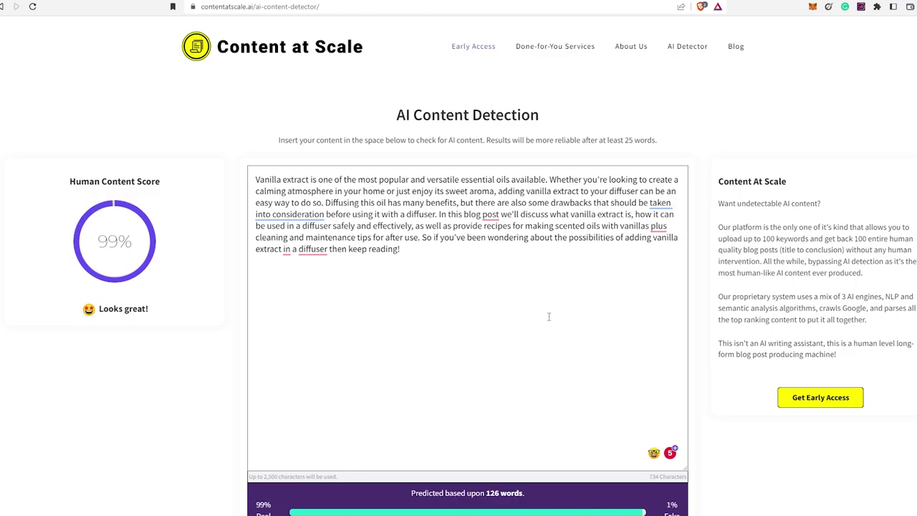
- Paste the vanilla extract intro into the GPT-2 Output Detector, rated 94.77% real, then return to Writer
{"action": "left_click", "coordinate": [756, 2]}
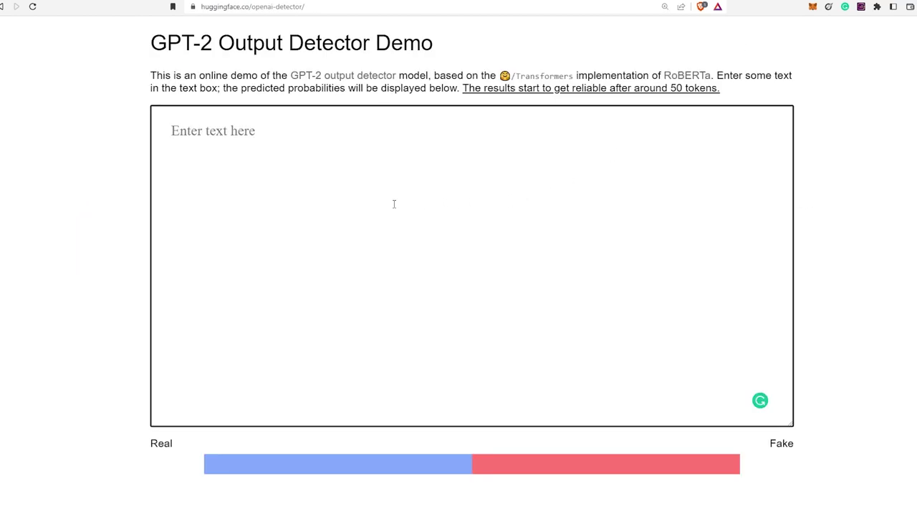
{"action": "type", "text": "Vanilla extract is one of the most popular and versatile essential oils available. Whether you're looking to create a calming atmosphere in your home or just enjoy its sweet aroma, adding vanilla extract to your diffuser can be an easy way to do so. Diffusing this oil has many benefits, but there are also some drawbacks that should be taken into consideration before using it with a diffuser. In this blog post we'll discuss what vanilla extract is, how it can be used in a diffuser safely and effectively, as well as provide recipes for making scented oils with vanillas plus cleaning and maintenance tips for after use. So if you've been wondering about the possibilities of adding vanilla extract in a diffuser then keep reading!"}
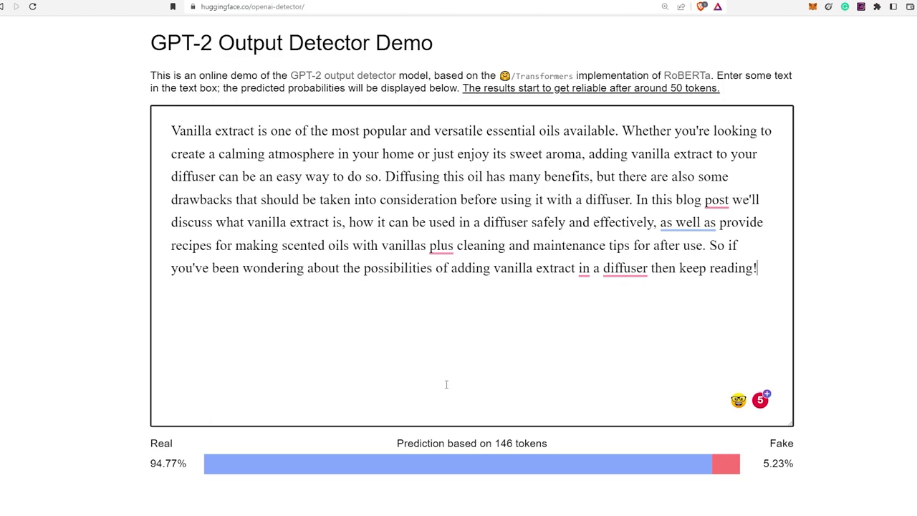
{"action": "left_click", "coordinate": [537, 3]}
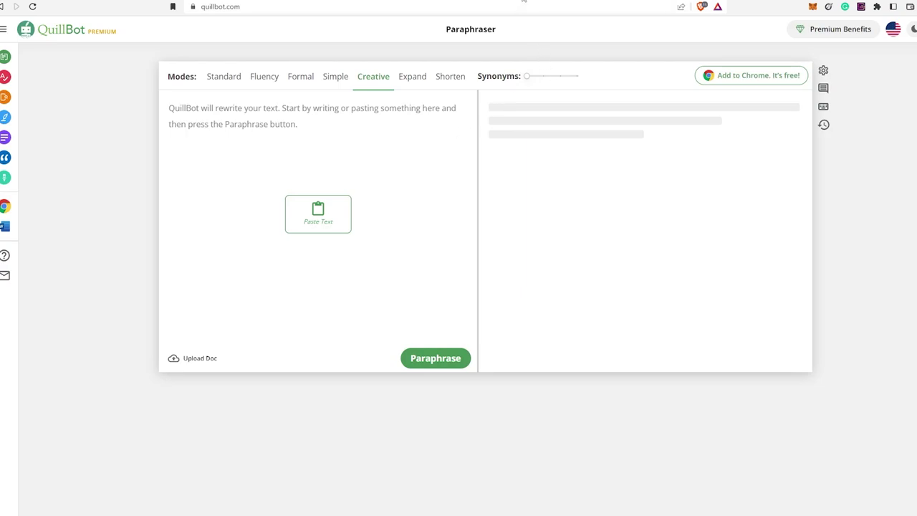
- Paste the ebike battery text into QuillBot and paraphrase it in Creative mode with a higher Synonyms level
{"action": "left_click", "coordinate": [523, 0]}
{"action": "left_click", "coordinate": [330, 218]}
{"action": "left_click", "coordinate": [278, 85]}
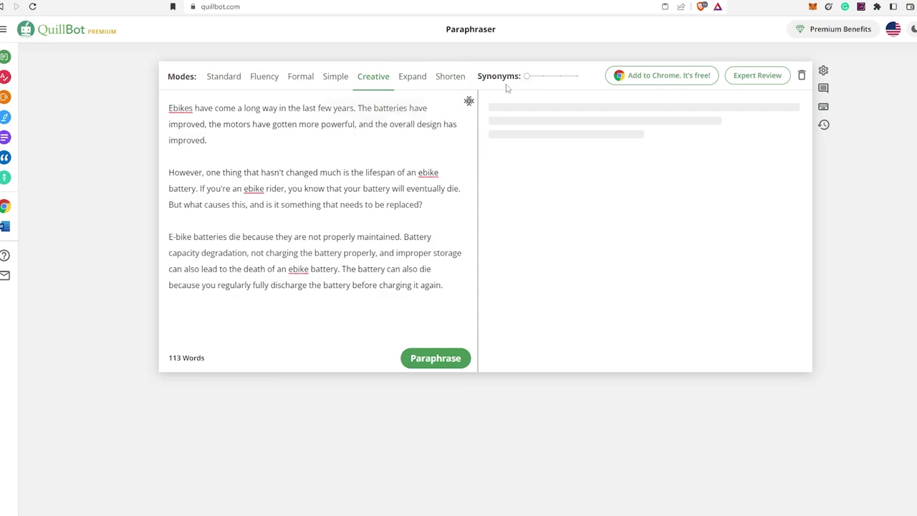
{"action": "left_click", "coordinate": [543, 77]}
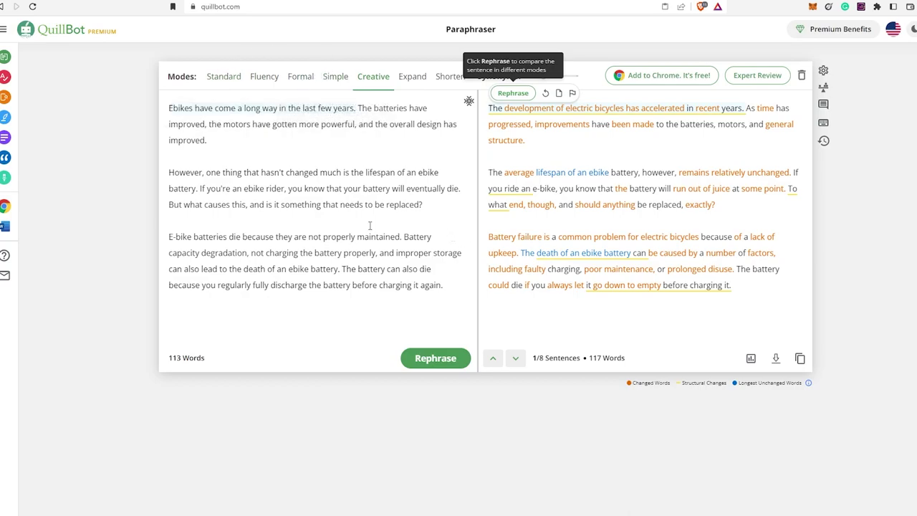
- Copy QuillBot's paraphrased ebike text and check it in the Content at Scale detector
{"action": "left_click", "coordinate": [764, 303]}
{"action": "key", "text": "ctrl+a"}
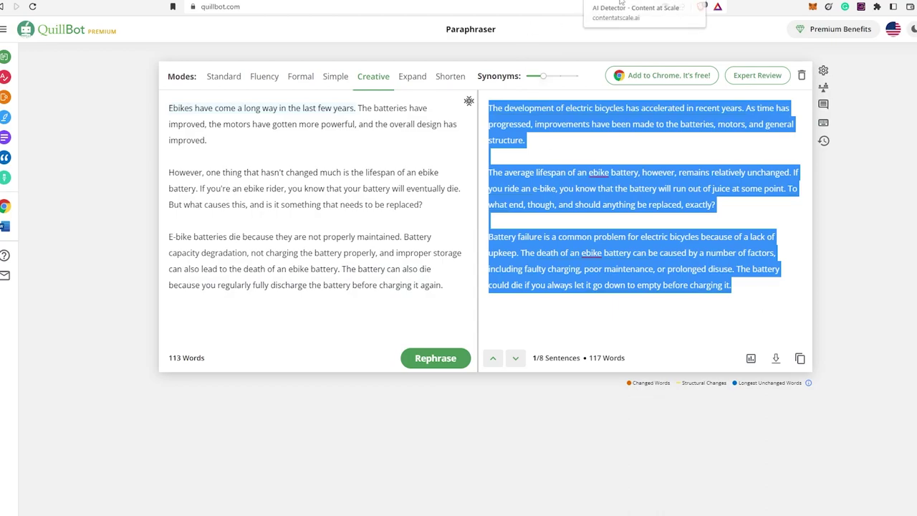
{"action": "left_click", "coordinate": [551, 2]}
{"action": "key", "text": "ctrl+Tab"}
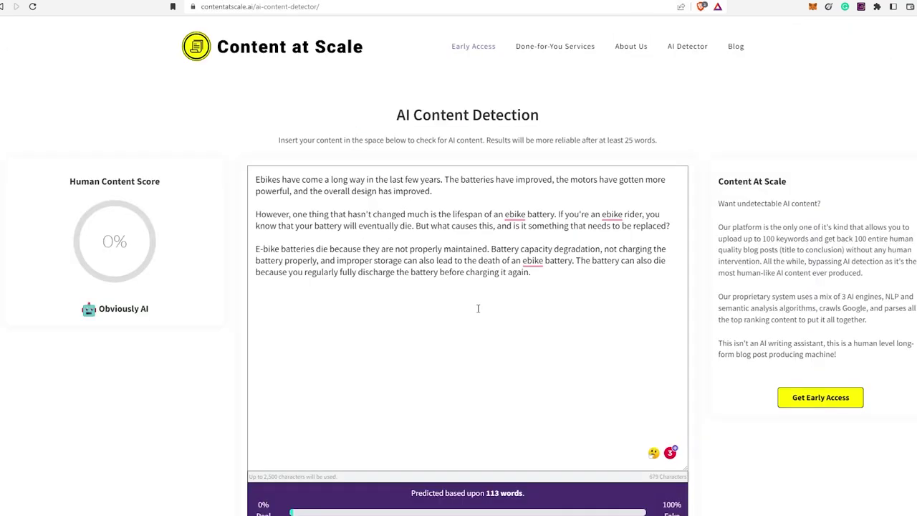
{"action": "left_click", "coordinate": [631, 291]}
{"action": "key", "text": "ctrl+a"}
{"action": "key", "text": "ctrl+v"}
{"action": "scroll", "coordinate": [622, 287], "scroll_direction": "down", "scroll_amount": 2}
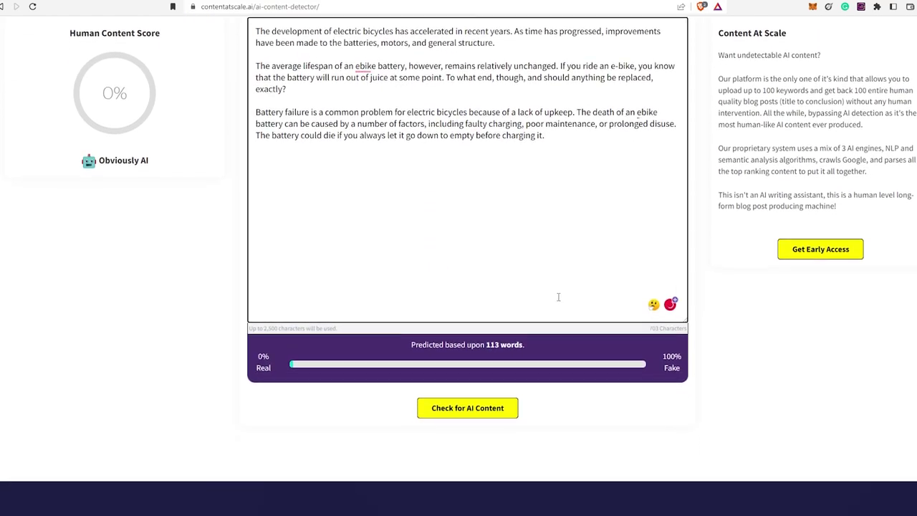
{"action": "left_click", "coordinate": [479, 411]}
{"action": "scroll", "coordinate": [567, 293], "scroll_direction": "up", "scroll_amount": 2}
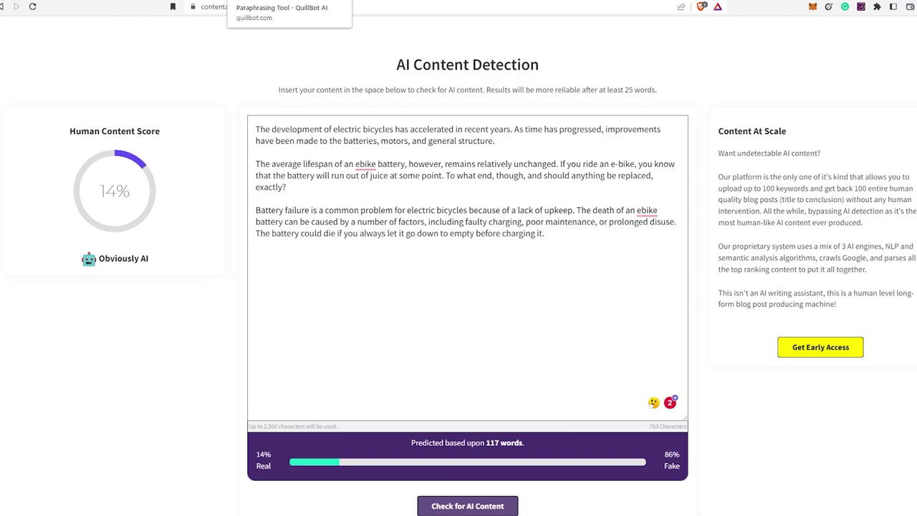
- Rephrase the output once more in QuillBot and re-check the rewritten text in Content at Scale
{"action": "left_click", "coordinate": [301, 0]}
{"action": "left_click", "coordinate": [433, 359]}
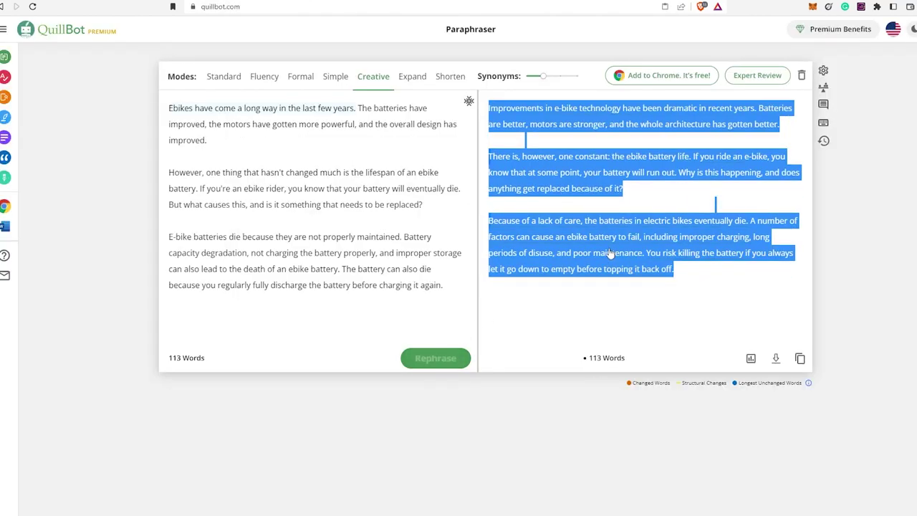
{"action": "key", "text": "ctrl+Tab"}
{"action": "left_click", "coordinate": [464, 254]}
{"action": "key", "text": "ctrl+a"}
{"action": "key", "text": "ctrl+v"}
{"action": "left_click", "coordinate": [473, 506]}
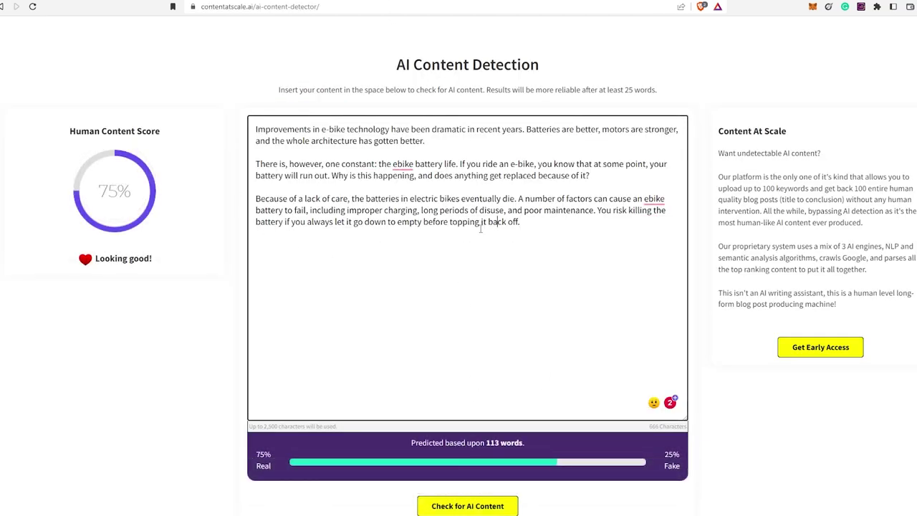
- Review Content at Scale's score for the rewritten ebike text: 75% human, 25% fake
{"action": "key", "text": "ctrl+a"}
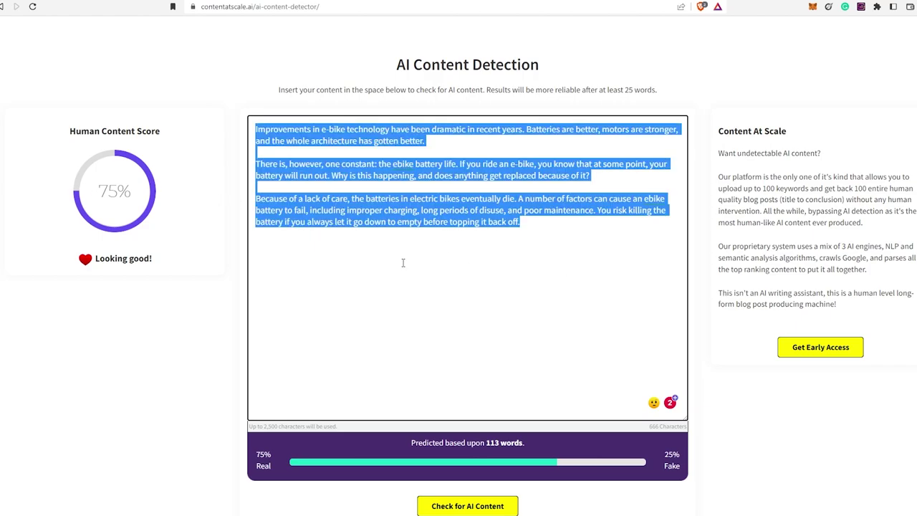
{"action": "left_click", "coordinate": [408, 221]}
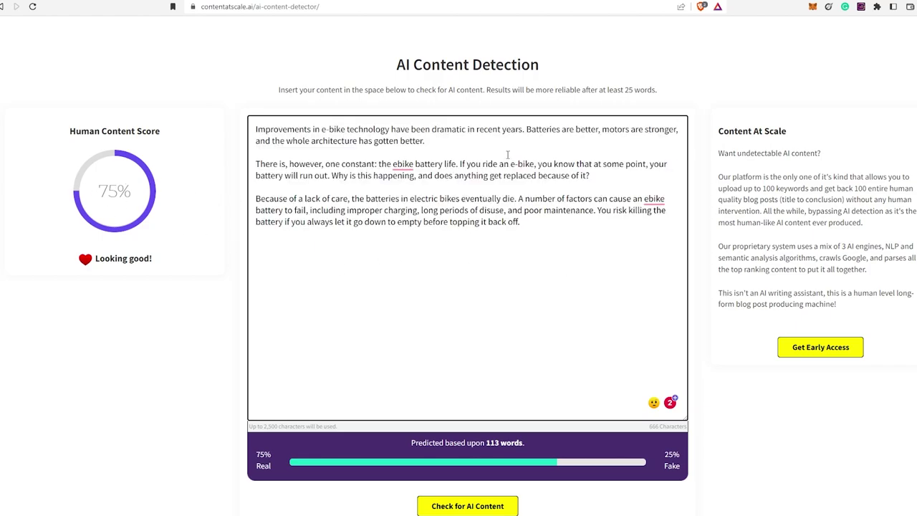
{"action": "left_click", "coordinate": [512, 2]}
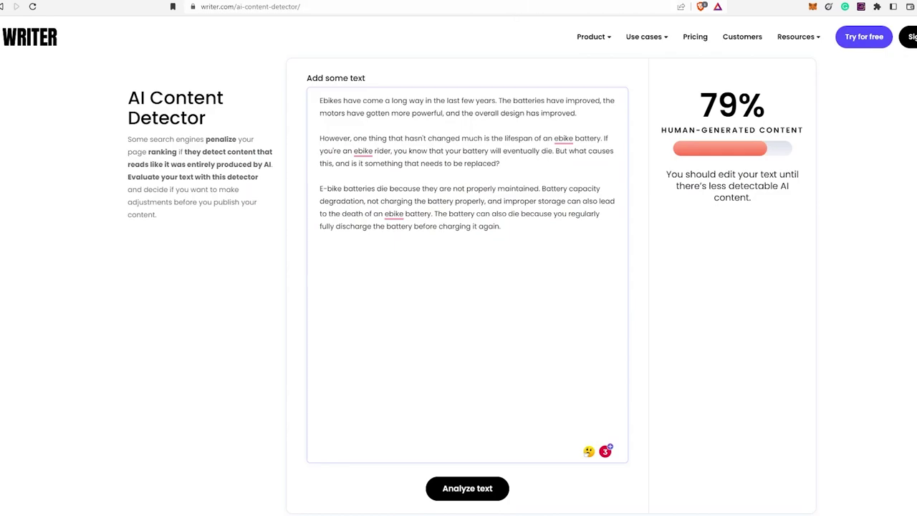
{"action": "left_click", "coordinate": [502, 2]}
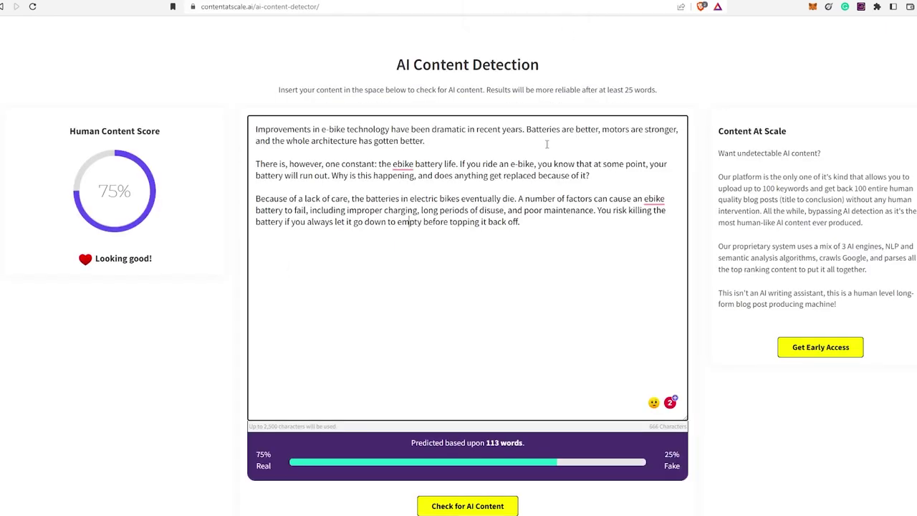
{"action": "left_click", "coordinate": [501, 221]}
{"action": "left_click", "coordinate": [112, 259]}
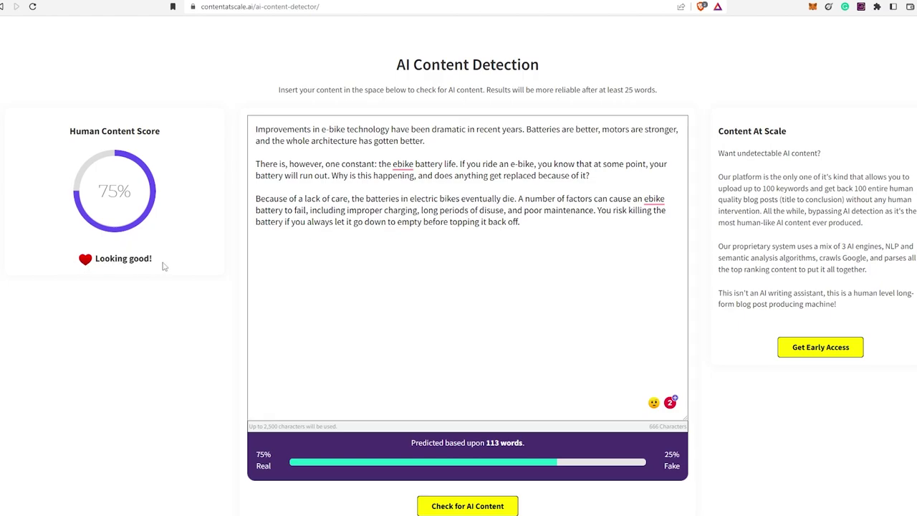
{"action": "left_click", "coordinate": [577, 3]}
- Replace the GPT-2 detector's text with the paraphrased ebike battery text, rated 81.01% real
{"action": "left_click", "coordinate": [439, 265]}
{"action": "key", "text": "ctrl+a"}
{"action": "key", "text": "ctrl+v"}
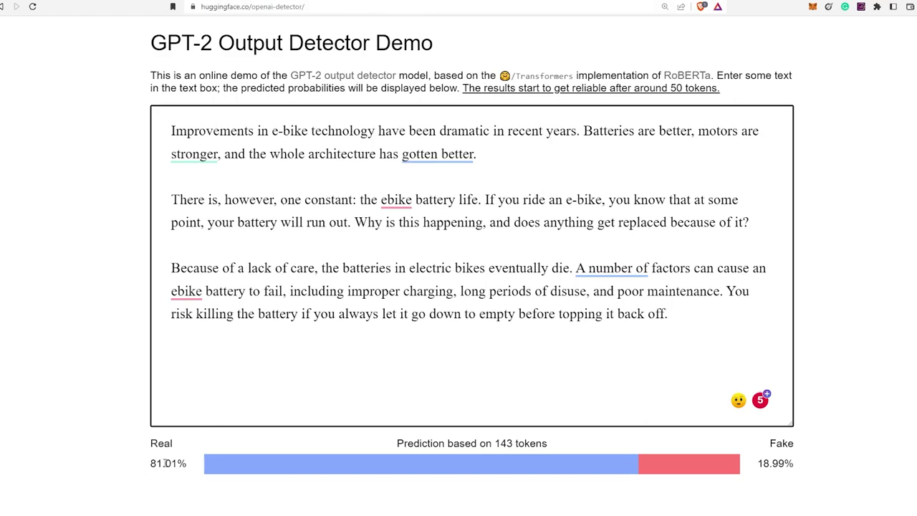
- Highlight and then deselect the 81.01% real / 18.99% fake prediction figures
{"action": "left_click_drag", "start_coordinate": [149, 464], "coordinate": [190, 467]}
{"action": "left_click", "coordinate": [188, 467]}
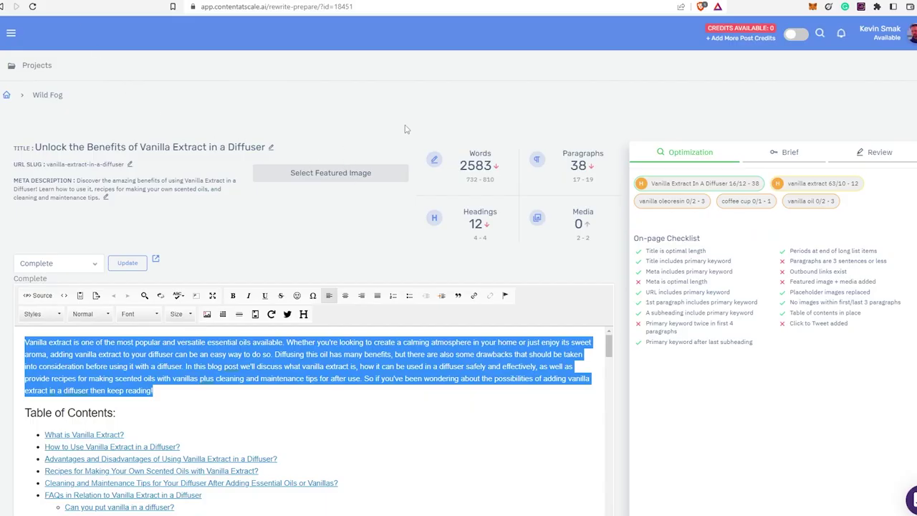
{"action": "left_click", "coordinate": [412, 126]}
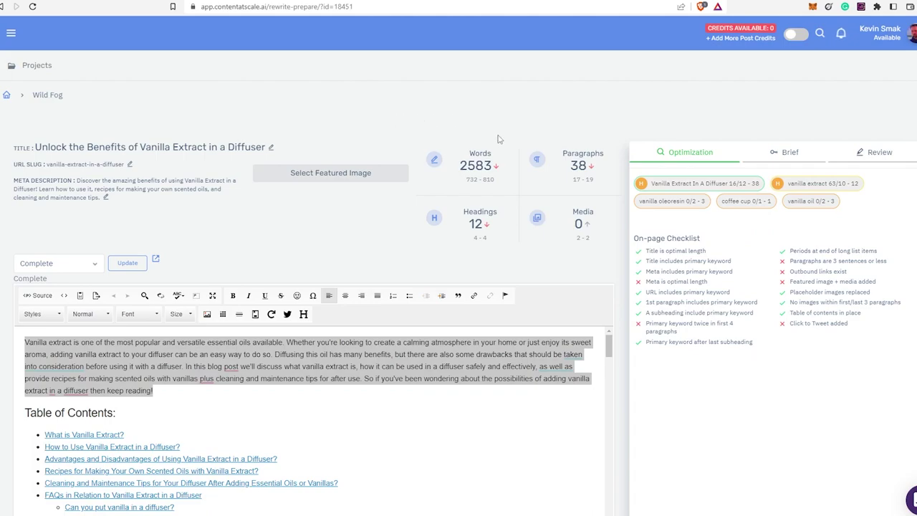
{"action": "scroll", "coordinate": [463, 306], "scroll_direction": "down", "scroll_amount": 2}
{"action": "scroll", "coordinate": [463, 307], "scroll_direction": "down", "scroll_amount": 2}
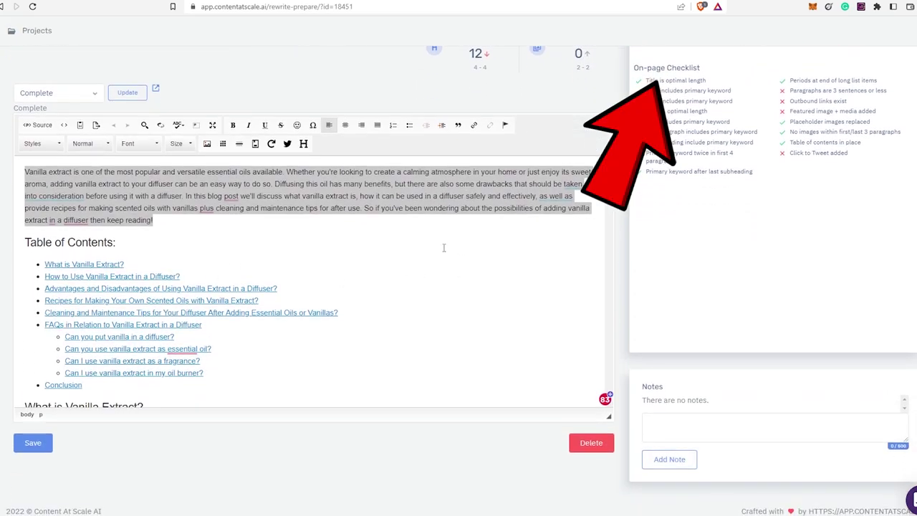
{"action": "scroll", "coordinate": [437, 252], "scroll_direction": "down", "scroll_amount": 4}
{"action": "scroll", "coordinate": [435, 256], "scroll_direction": "down", "scroll_amount": 4}
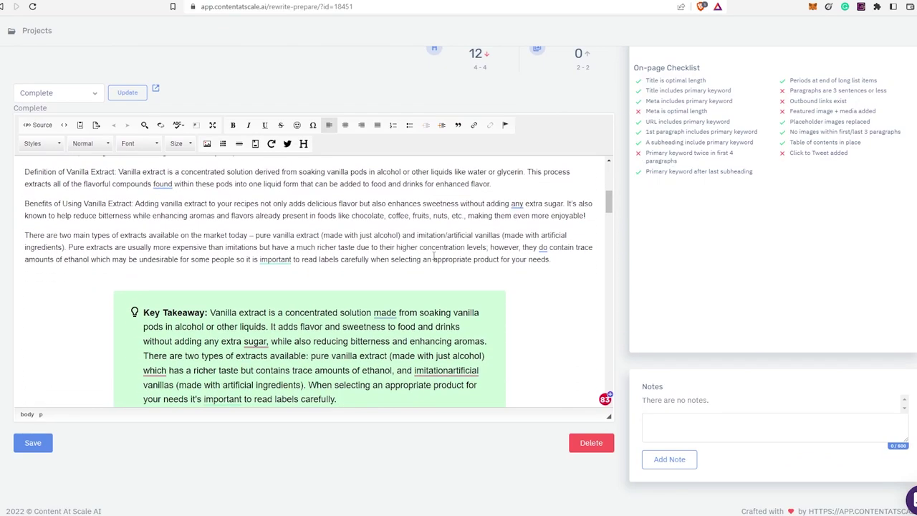
{"action": "scroll", "coordinate": [433, 256], "scroll_direction": "down", "scroll_amount": 10}
{"action": "scroll", "coordinate": [778, 239], "scroll_direction": "up", "scroll_amount": 4}
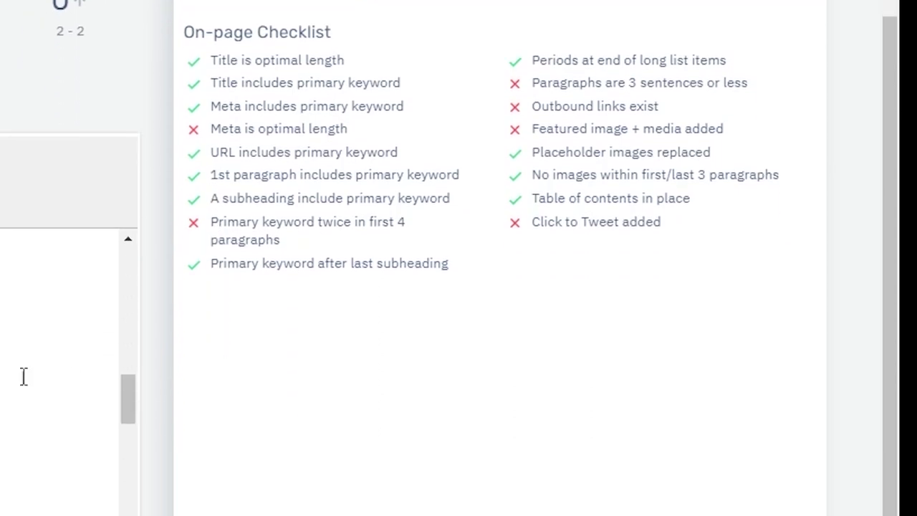
{"action": "scroll", "coordinate": [22, 374], "scroll_direction": "down", "scroll_amount": 3}
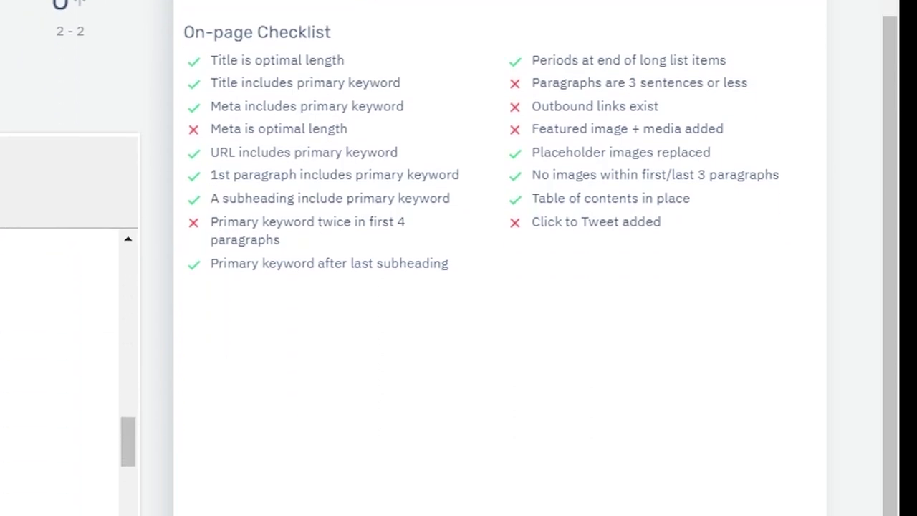
{"action": "scroll", "coordinate": [495, 294], "scroll_direction": "down", "scroll_amount": 5}
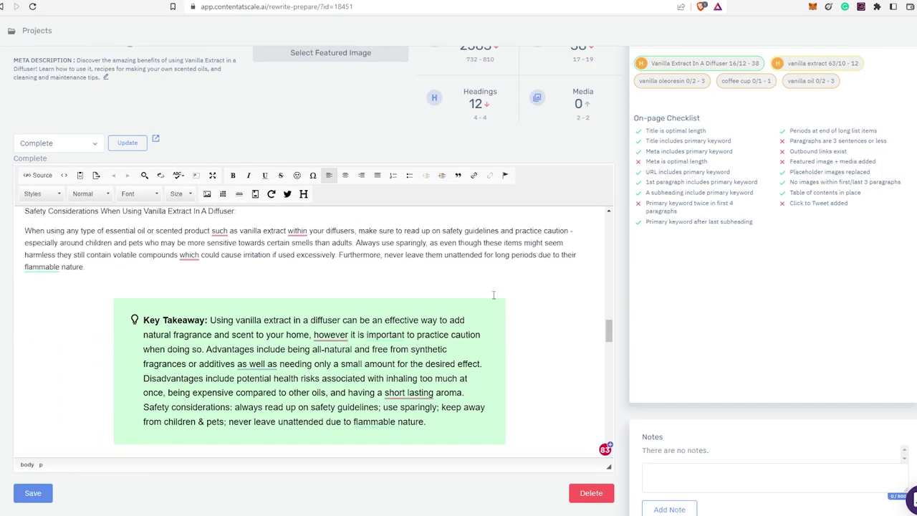
{"action": "scroll", "coordinate": [494, 294], "scroll_direction": "down", "scroll_amount": 8}
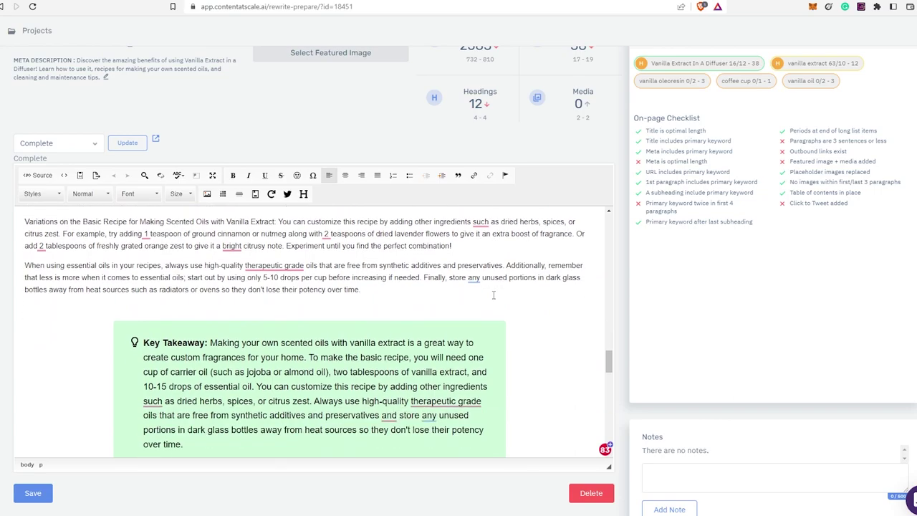
{"action": "scroll", "coordinate": [526, 290], "scroll_direction": "down", "scroll_amount": 5}
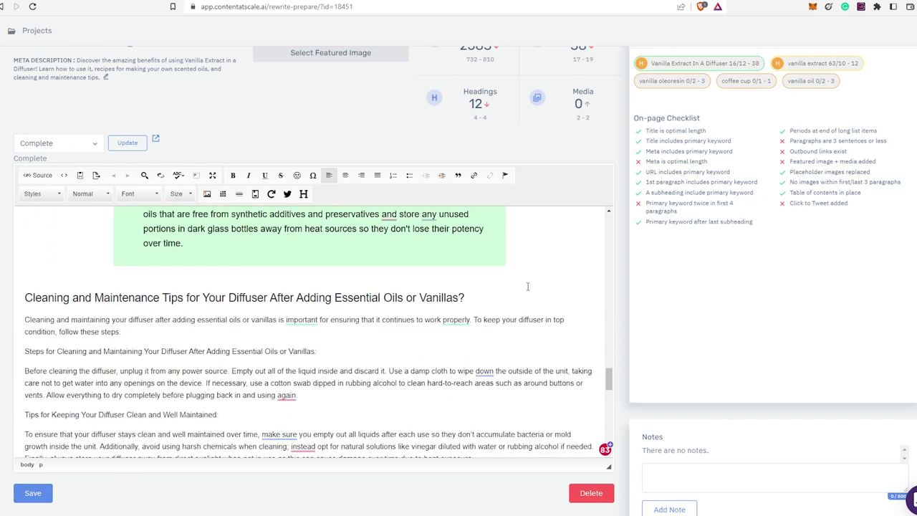
{"action": "scroll", "coordinate": [527, 288], "scroll_direction": "up", "scroll_amount": 1}
{"action": "scroll", "coordinate": [517, 306], "scroll_direction": "up", "scroll_amount": 1}
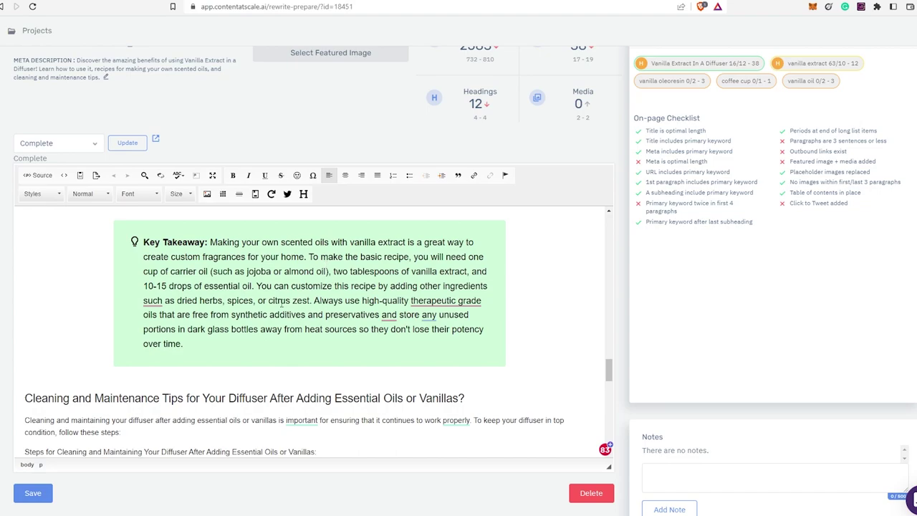
{"action": "scroll", "coordinate": [252, 320], "scroll_direction": "down", "scroll_amount": 7}
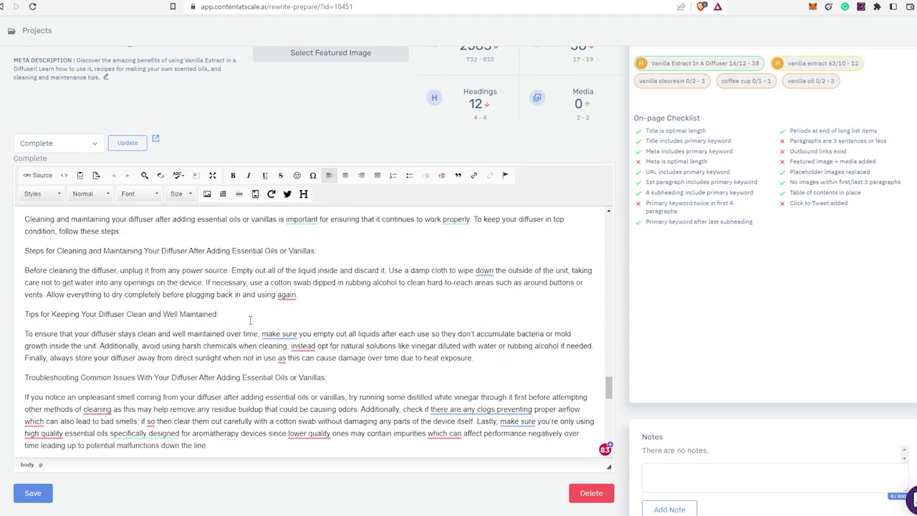
{"action": "scroll", "coordinate": [243, 304], "scroll_direction": "up", "scroll_amount": 3}
{"action": "scroll", "coordinate": [244, 326], "scroll_direction": "down", "scroll_amount": 4}
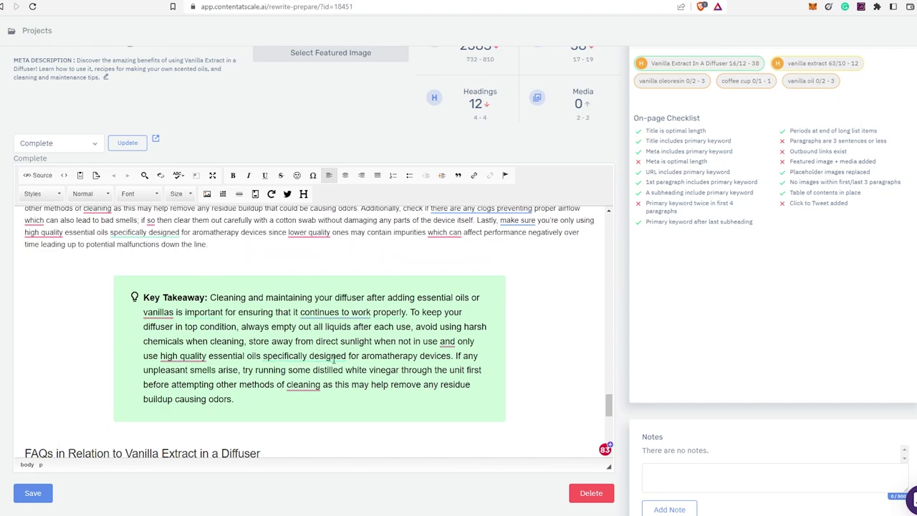
{"action": "scroll", "coordinate": [354, 361], "scroll_direction": "up", "scroll_amount": 6}
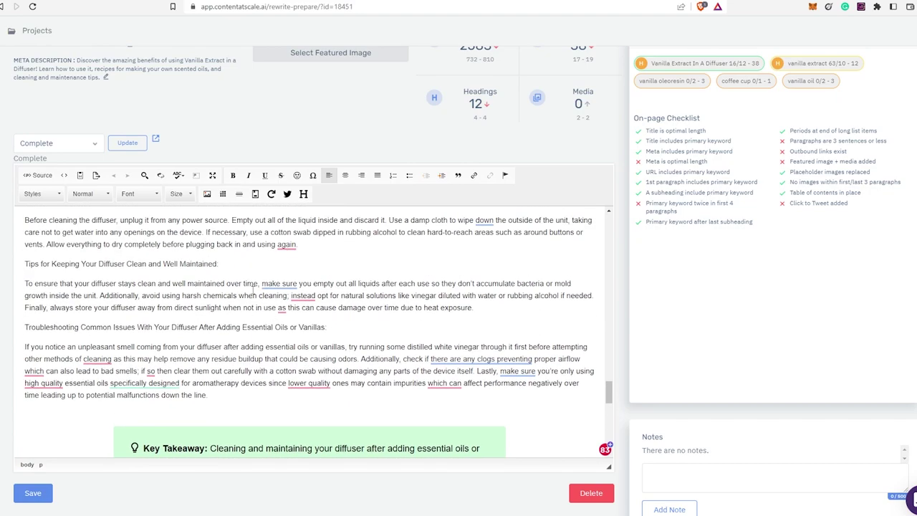
{"action": "scroll", "coordinate": [393, 348], "scroll_direction": "down", "scroll_amount": 10}
{"action": "scroll", "coordinate": [392, 347], "scroll_direction": "down", "scroll_amount": 5}
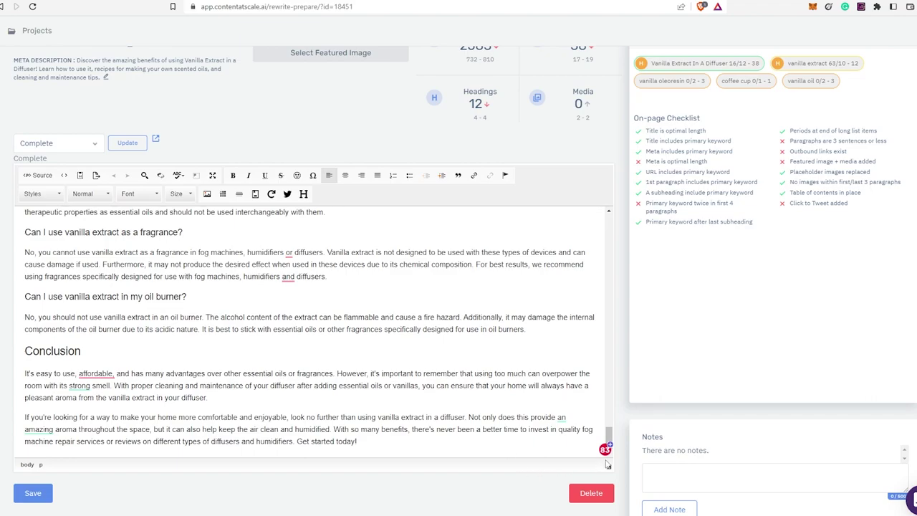
{"action": "scroll", "coordinate": [434, 398], "scroll_direction": "up", "scroll_amount": 15}
{"action": "scroll", "coordinate": [434, 398], "scroll_direction": "up", "scroll_amount": 15}
{"action": "scroll", "coordinate": [429, 408], "scroll_direction": "up", "scroll_amount": 3}
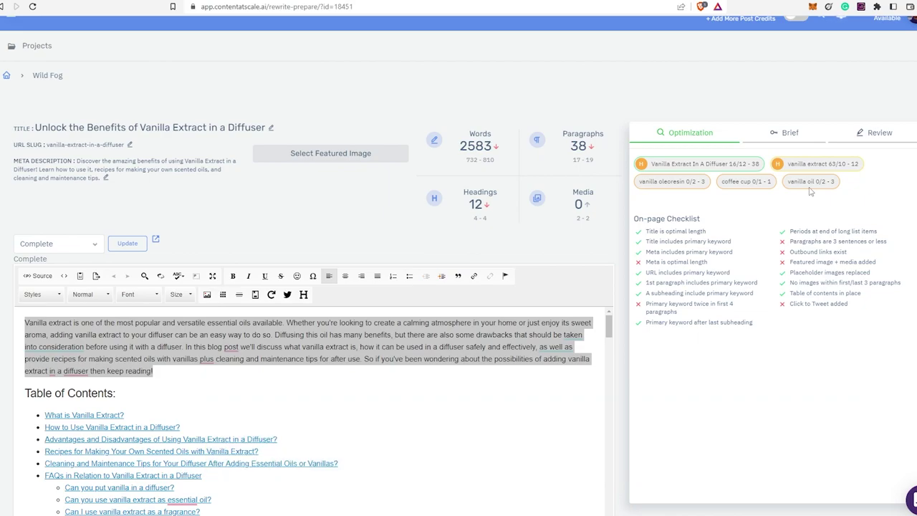
- Place the caret at the Table of Contents heading in the vanilla extract article
{"action": "left_click", "coordinate": [518, 389]}
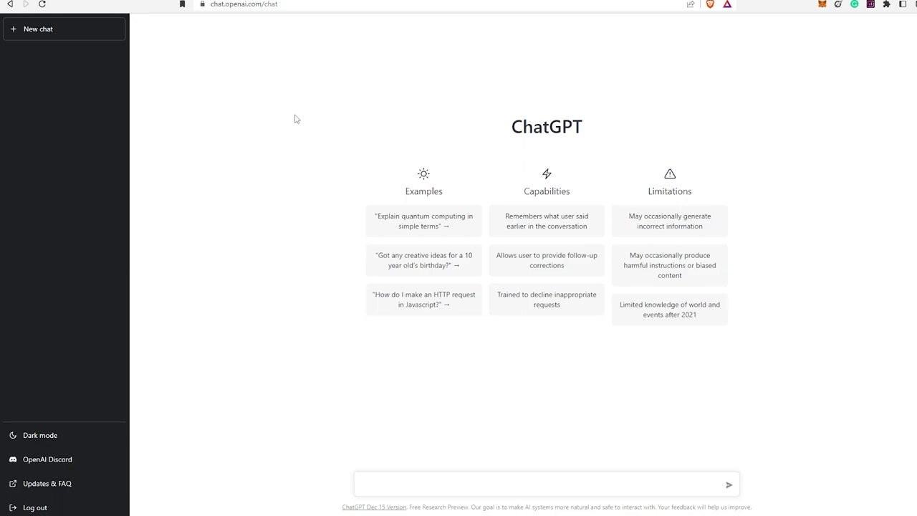
- Ask ChatGPT: 'Give me ideas for my blog all about fog machines'
{"action": "type", "text": "Give me "}
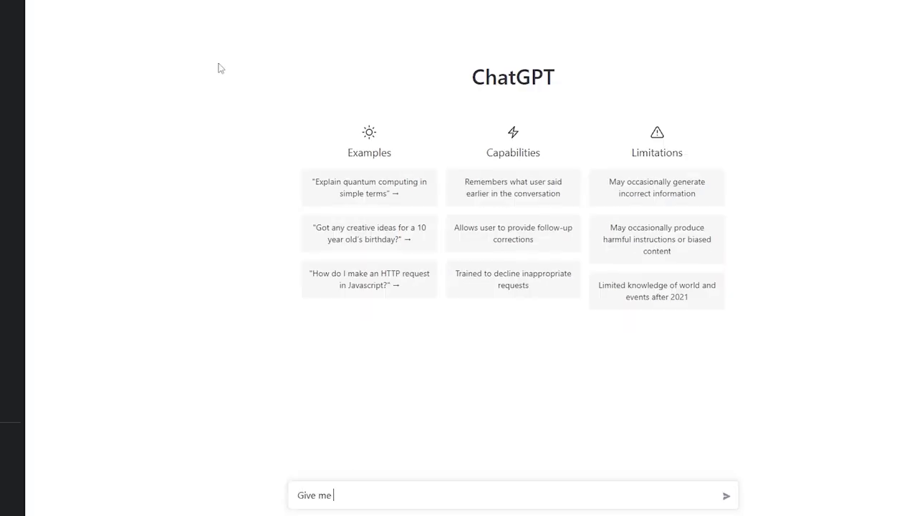
{"action": "type", "text": "ideas for my blog all about "}
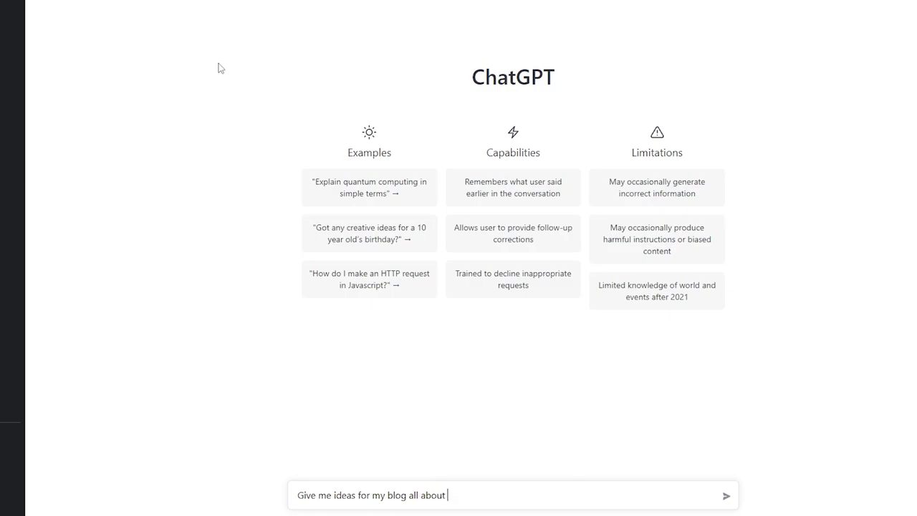
{"action": "type", "text": "fog machines"}
{"action": "key", "text": "Return"}
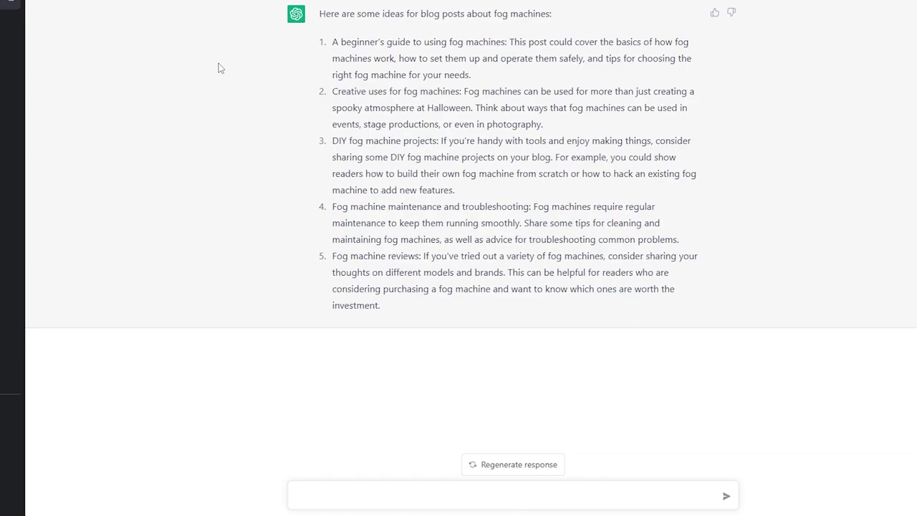
- Ask ChatGPT: 'Please make me a clickbait title for number 3'
{"action": "type", "text": "Please make me a clickbait title for "}
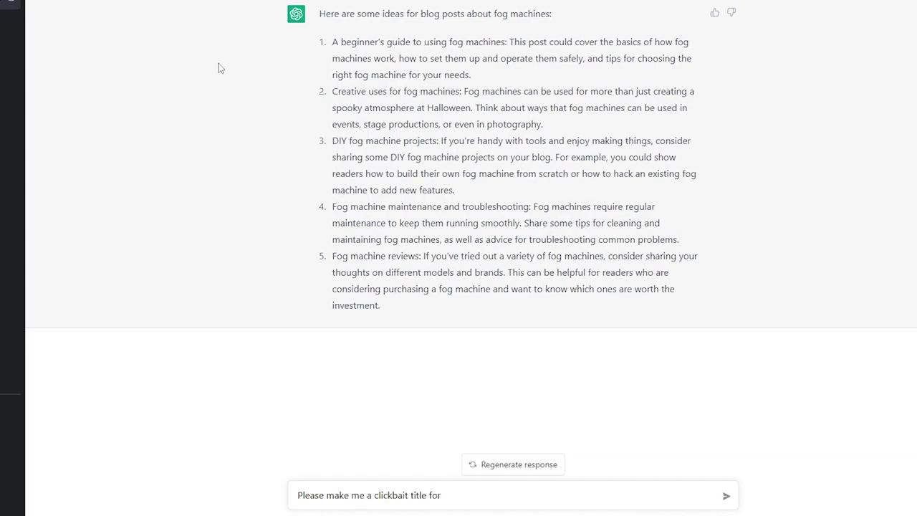
{"action": "type", "text": "number 3"}
{"action": "key", "text": "Return"}
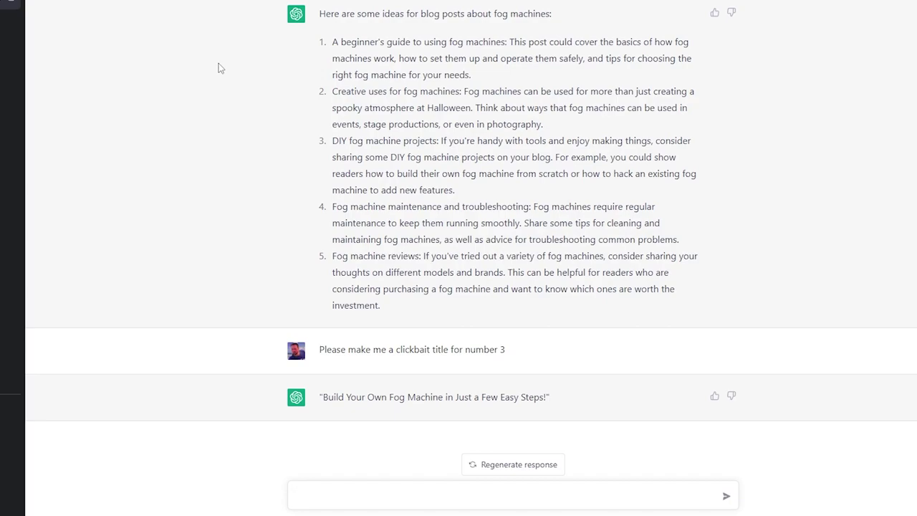
- Send 'try again' to get a second DIY fog machine clickbait title
{"action": "type", "text": "try again"}
{"action": "key", "text": "Return"}
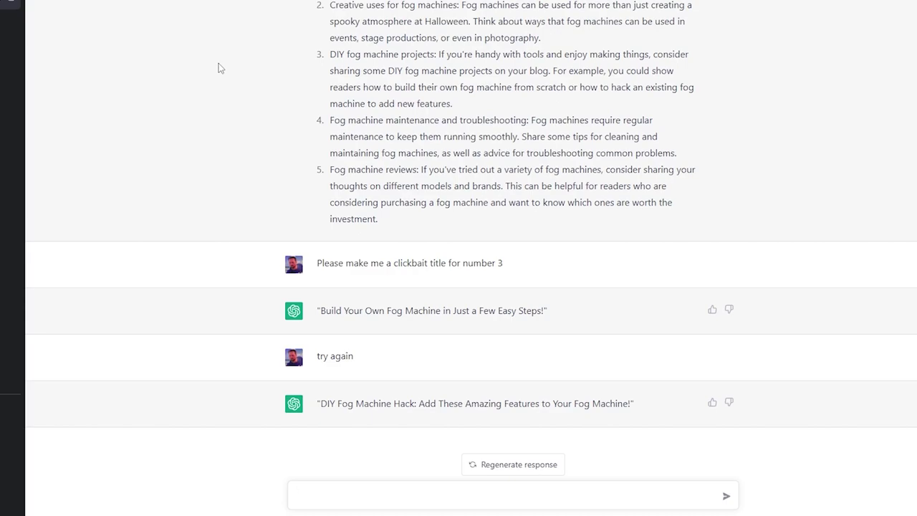
- Request 'Write an intro for a blog with this topic' and copy the generated intro
{"action": "type", "text": "Write an intro for a blog with"}
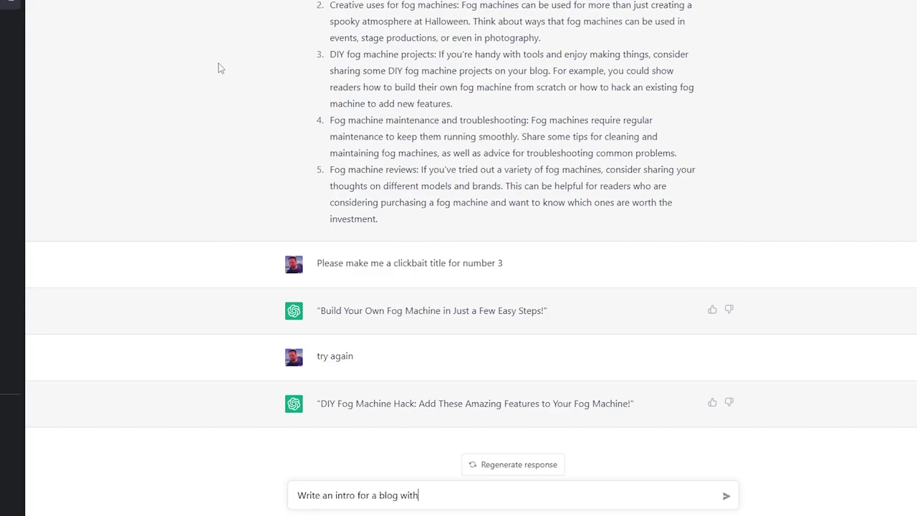
{"action": "type", "text": " this topic"}
{"action": "key", "text": "Return"}
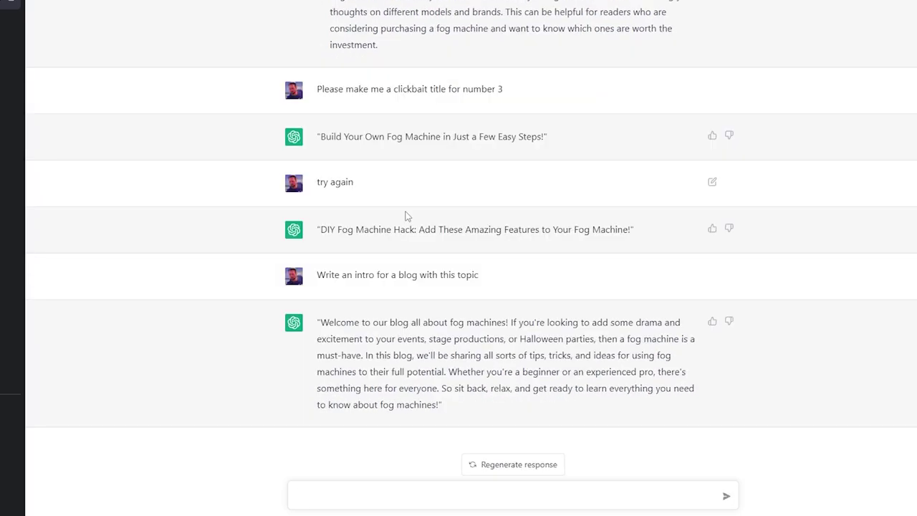
{"action": "left_click_drag", "start_coordinate": [437, 404], "coordinate": [376, 339]}
{"action": "left_click_drag", "start_coordinate": [320, 323], "coordinate": [347, 346]}
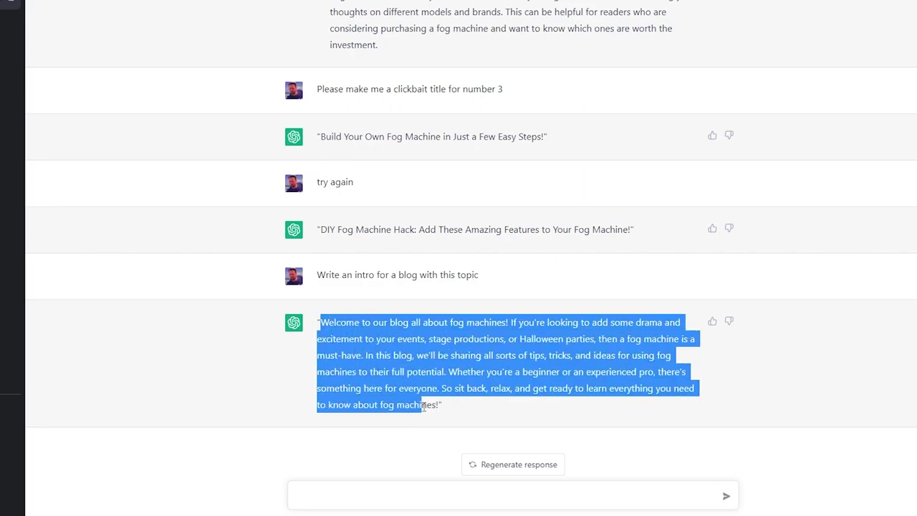
{"action": "left_click_drag", "start_coordinate": [424, 406], "coordinate": [438, 405]}
{"action": "key", "text": "ctrl+c"}
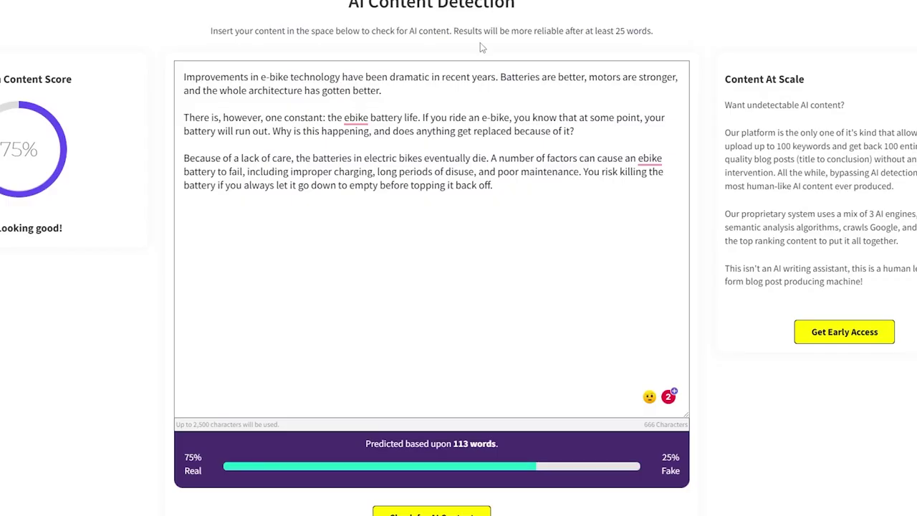
{"action": "key", "text": "ctrl+a"}
{"action": "key", "text": "ctrl+v"}
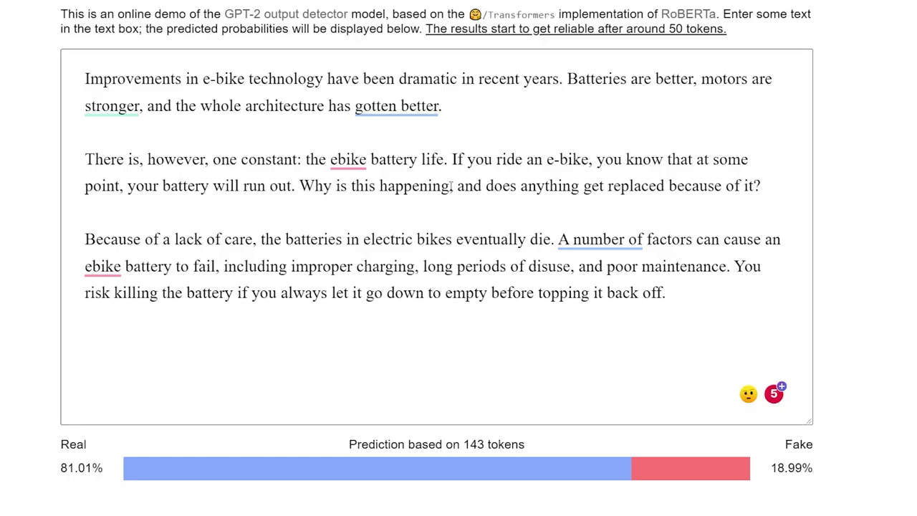
- Replace the old e-bike text in the detector with the fog machine intro
{"action": "key", "text": "ctrl+a"}
{"action": "key", "text": "ctrl+v"}
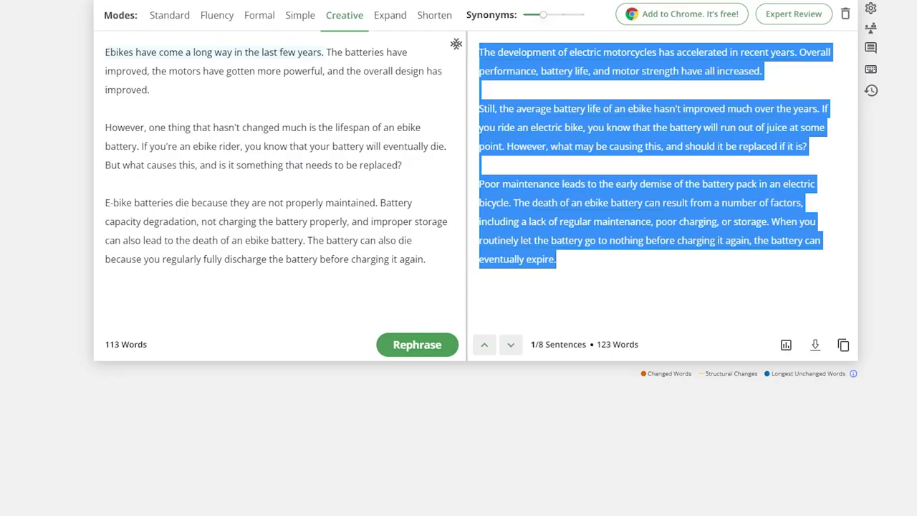
- Paraphrase the fog machine intro in QuillBot and select the rewritten output
{"action": "left_click", "coordinate": [324, 284]}
{"action": "key", "text": "ctrl+a"}
{"action": "key", "text": "ctrl+v"}
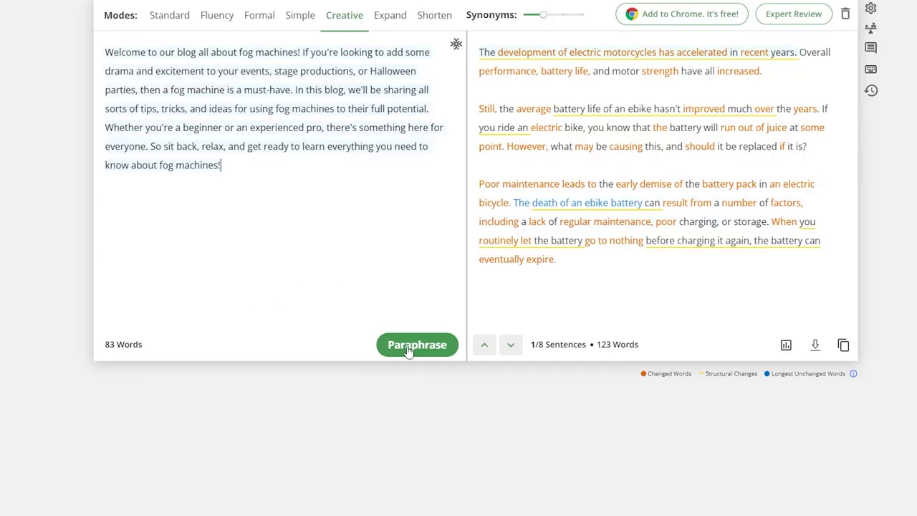
{"action": "left_click", "coordinate": [412, 344]}
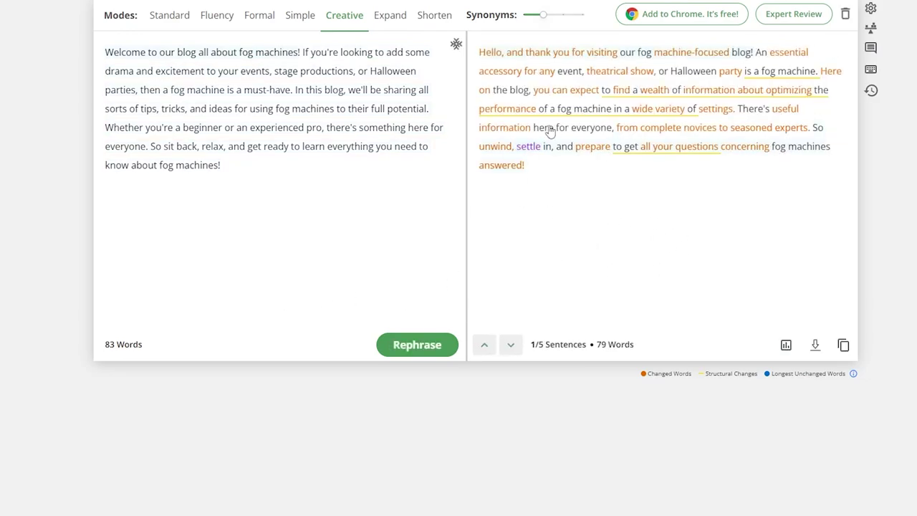
{"action": "left_click", "coordinate": [621, 229]}
{"action": "key", "text": "ctrl+a"}
{"action": "key", "text": "ctrl+c"}
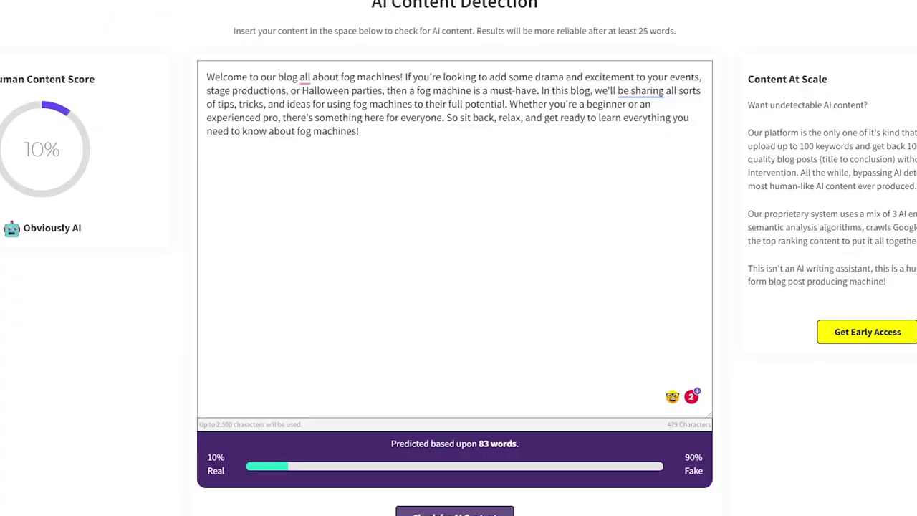
- Replace the detector text with the paraphrased intro and check it for AI content
{"action": "left_click", "coordinate": [464, 184]}
{"action": "key", "text": "ctrl+a"}
{"action": "key", "text": "ctrl+v"}
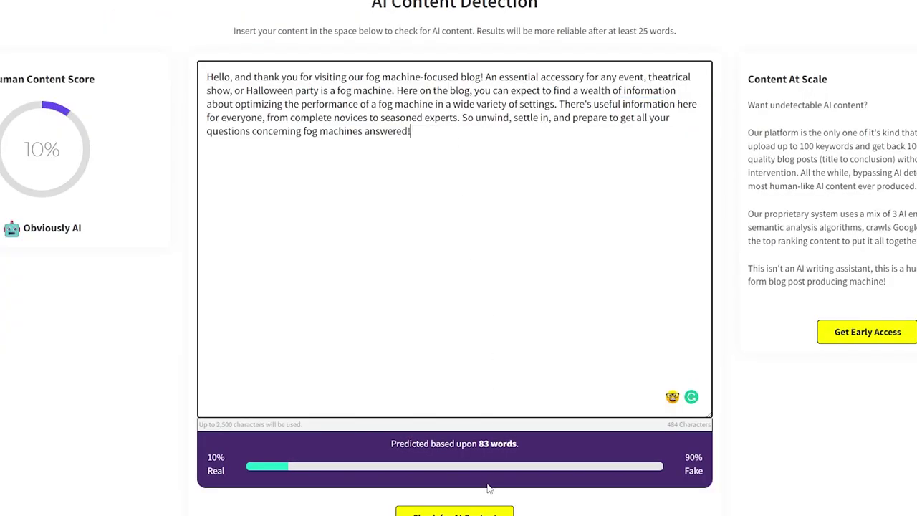
{"action": "left_click", "coordinate": [473, 502]}
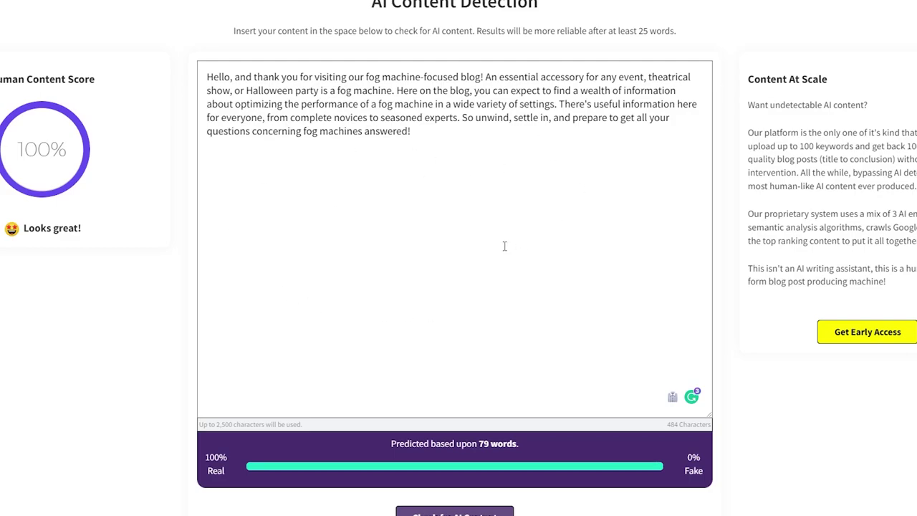
- Select and copy the paraphrased intro text in the detector box
{"action": "left_click_drag", "start_coordinate": [506, 240], "coordinate": [214, 77]}
{"action": "left_click", "coordinate": [449, 162]}
{"action": "key", "text": "ctrl+a"}
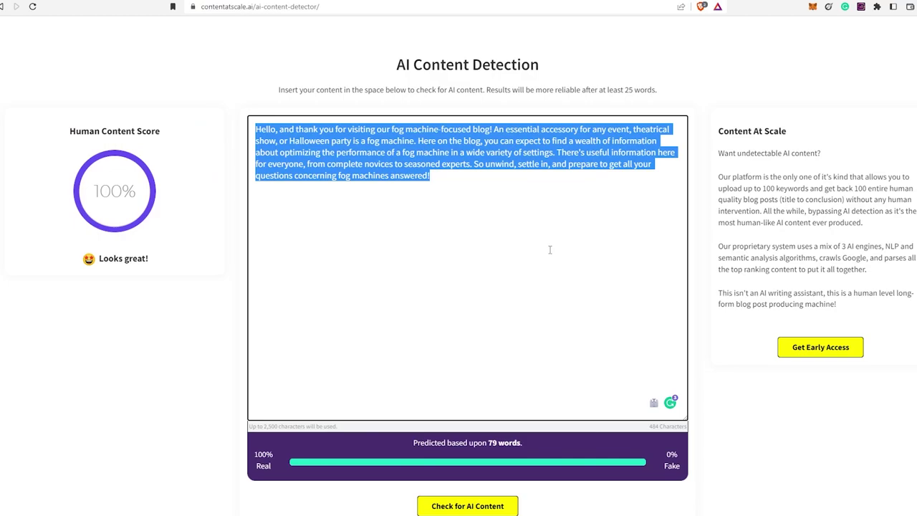
{"action": "left_click", "coordinate": [493, 236]}
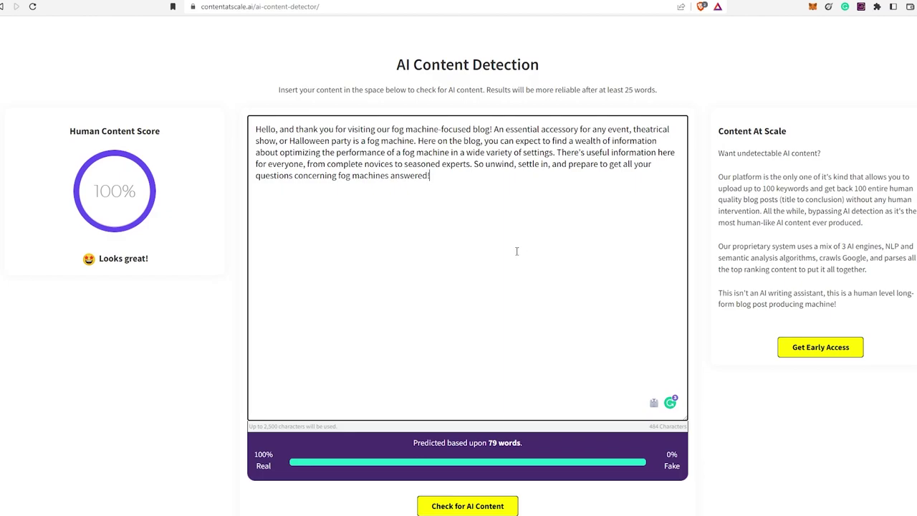
- Return to the vanilla extract article editor and scroll to Advantages and Disadvantages
{"action": "left_click", "coordinate": [48, 2]}
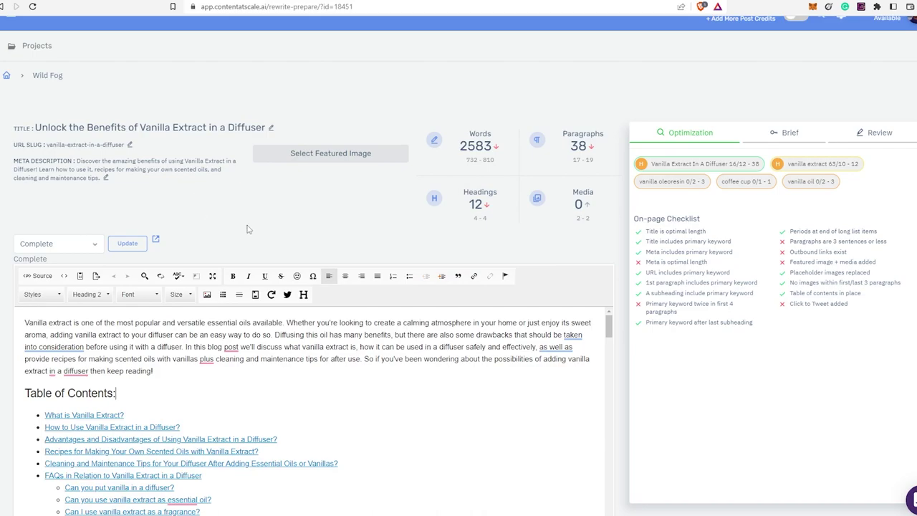
{"action": "key", "text": "ctrl+Tab"}
{"action": "key", "text": "ctrl+Tab"}
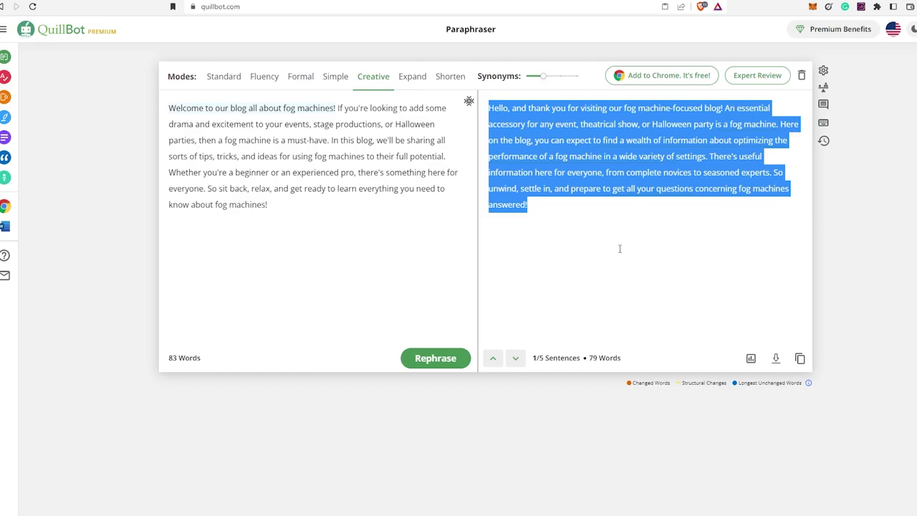
{"action": "mouse_move", "coordinate": [568, 184]}
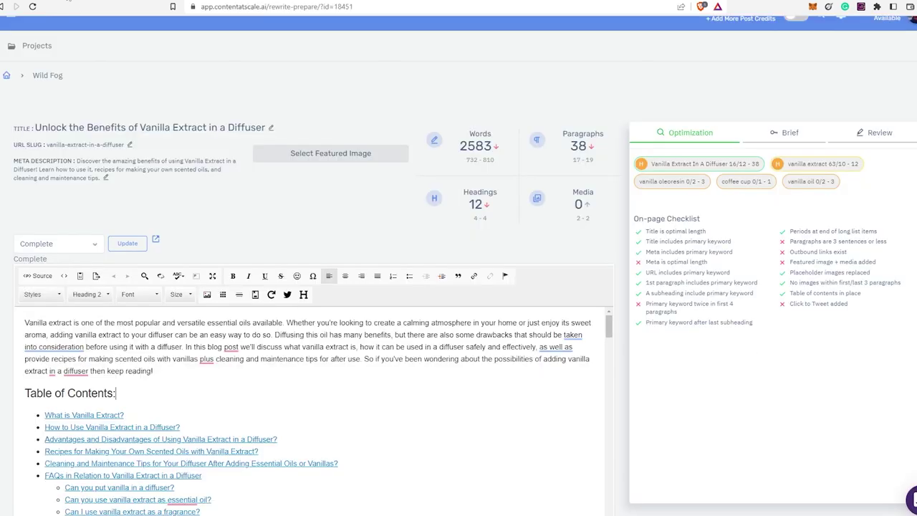
{"action": "left_click", "coordinate": [77, 10]}
{"action": "scroll", "coordinate": [377, 330], "scroll_direction": "down", "scroll_amount": 10}
{"action": "scroll", "coordinate": [308, 358], "scroll_direction": "down", "scroll_amount": 5}
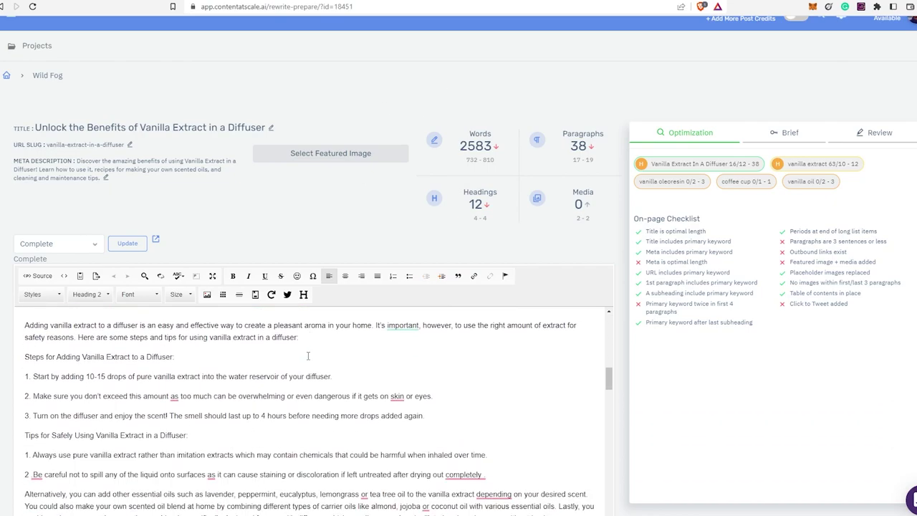
{"action": "scroll", "coordinate": [305, 362], "scroll_direction": "down", "scroll_amount": 5}
{"action": "scroll", "coordinate": [262, 380], "scroll_direction": "down", "scroll_amount": 4}
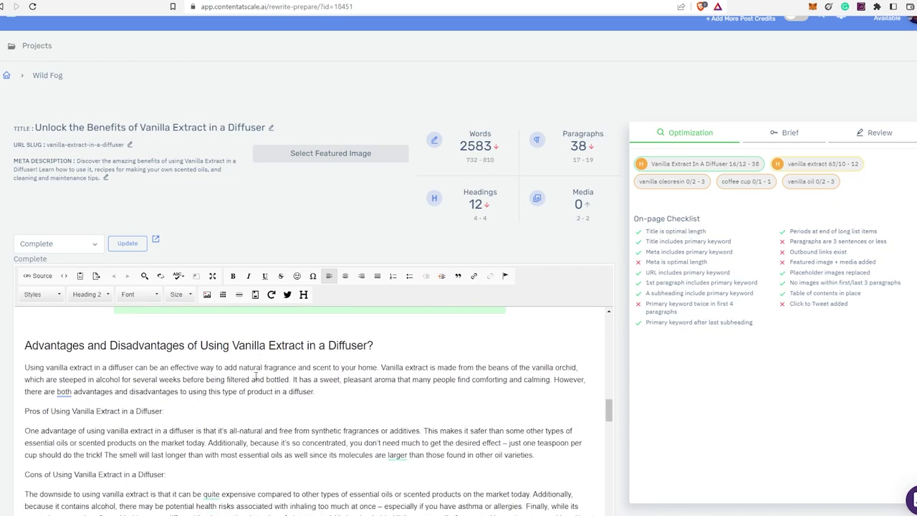
- Select the vanilla extract downsides paragraph and review its 100% human detector score
{"action": "triple_click", "coordinate": [193, 371]}
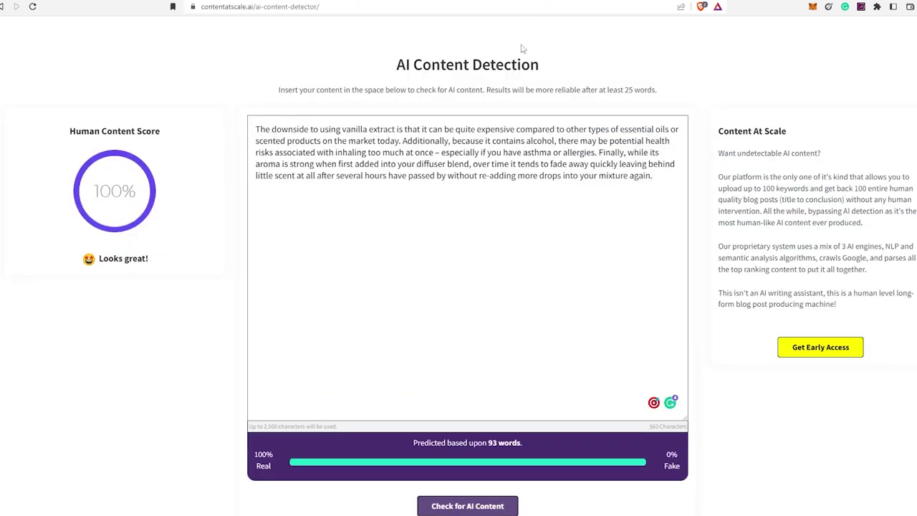
{"action": "left_click", "coordinate": [584, 267]}
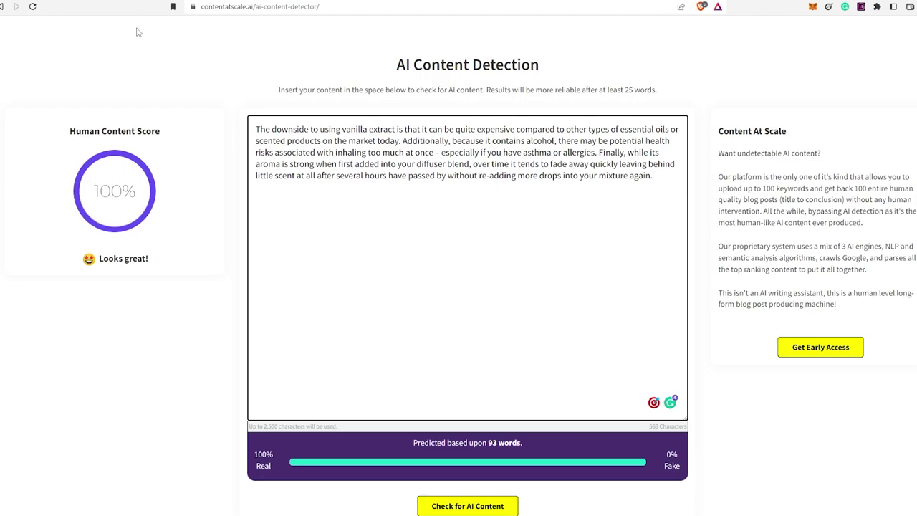
{"action": "left_click", "coordinate": [87, 2]}
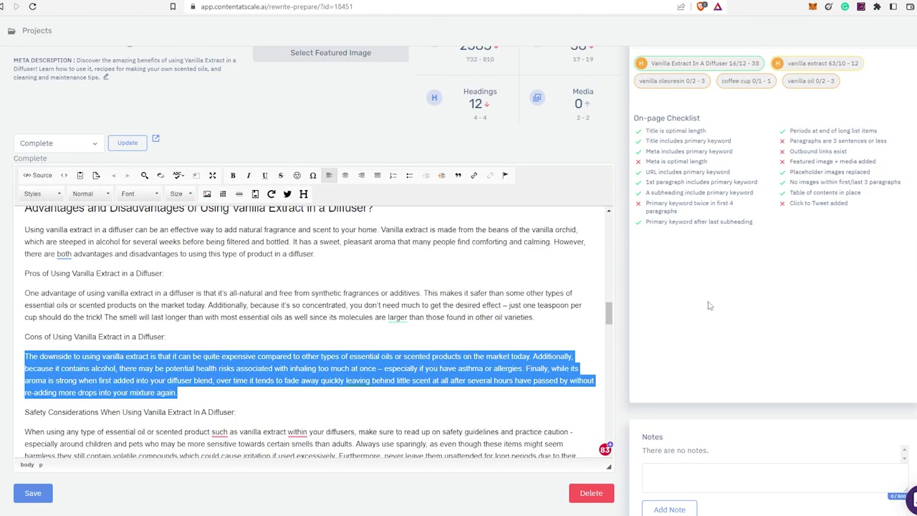
{"action": "left_click", "coordinate": [534, 3]}
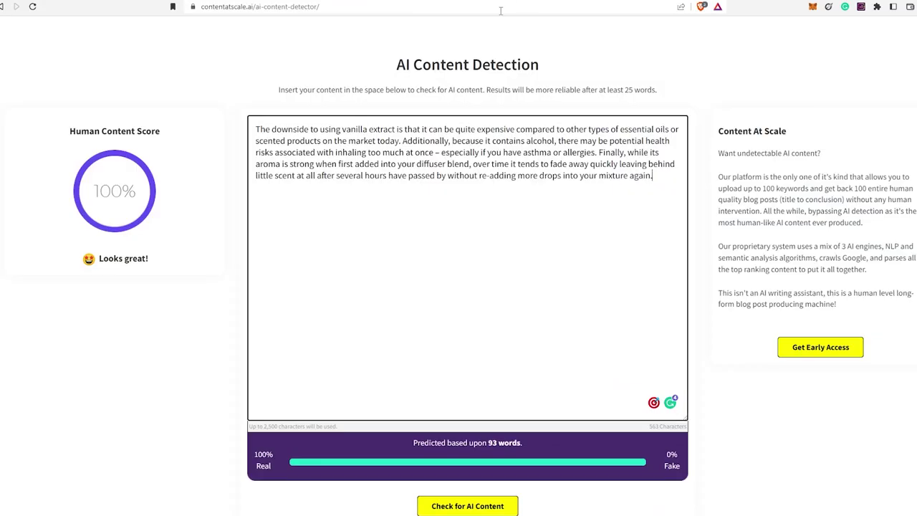
{"action": "left_click_drag", "start_coordinate": [368, 172], "coordinate": [765, 228]}
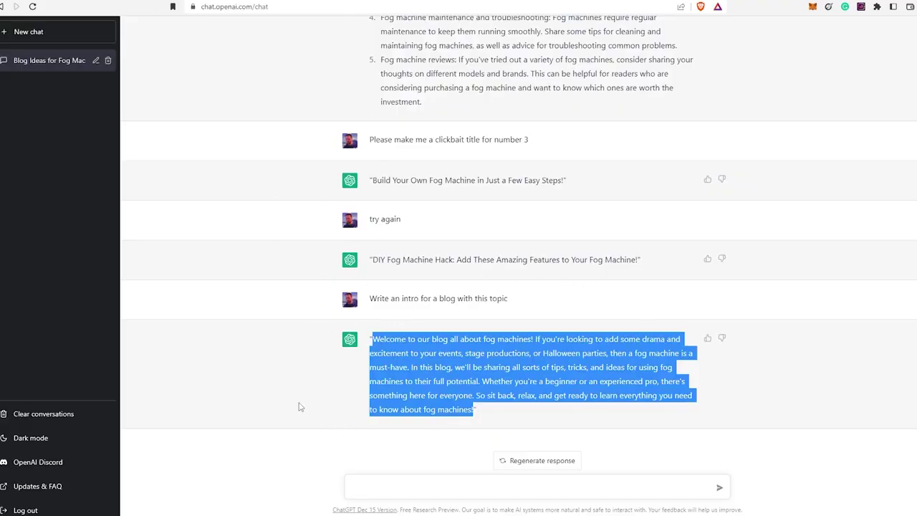
- Deselect the fog machine intro in ChatGPT and move to the wildfog.com homepage
{"action": "left_click", "coordinate": [296, 451]}
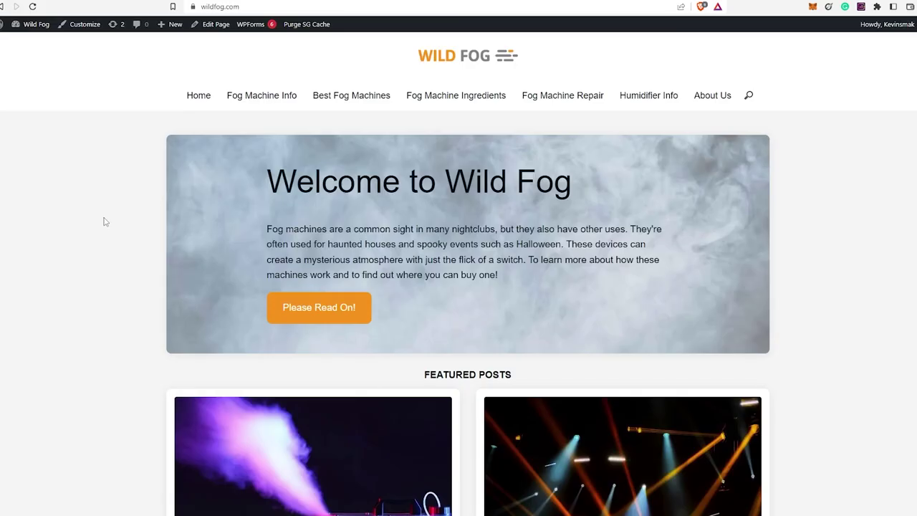
{"action": "scroll", "coordinate": [104, 222], "scroll_direction": "down", "scroll_amount": 8}
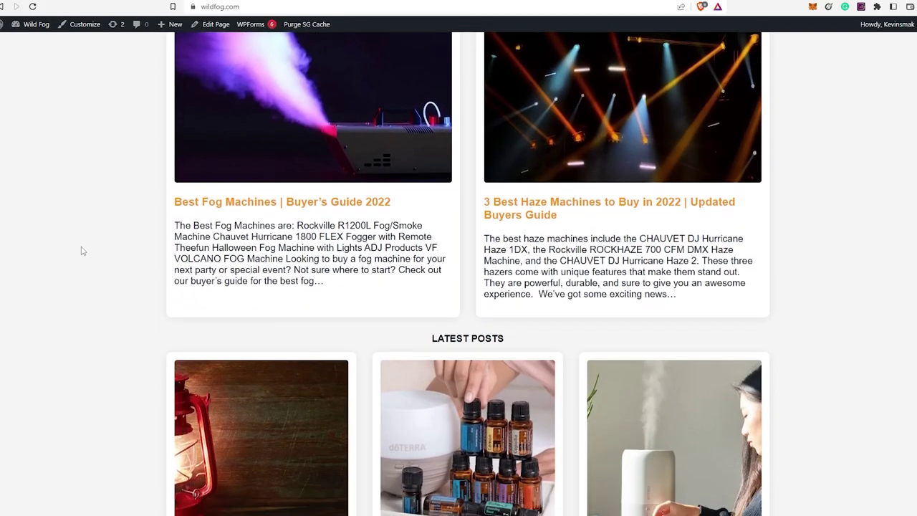
- Scroll the Wild Fog homepage to the Latest Posts grid showing the vanilla extract article
{"action": "scroll", "coordinate": [80, 254], "scroll_direction": "down", "scroll_amount": 1}
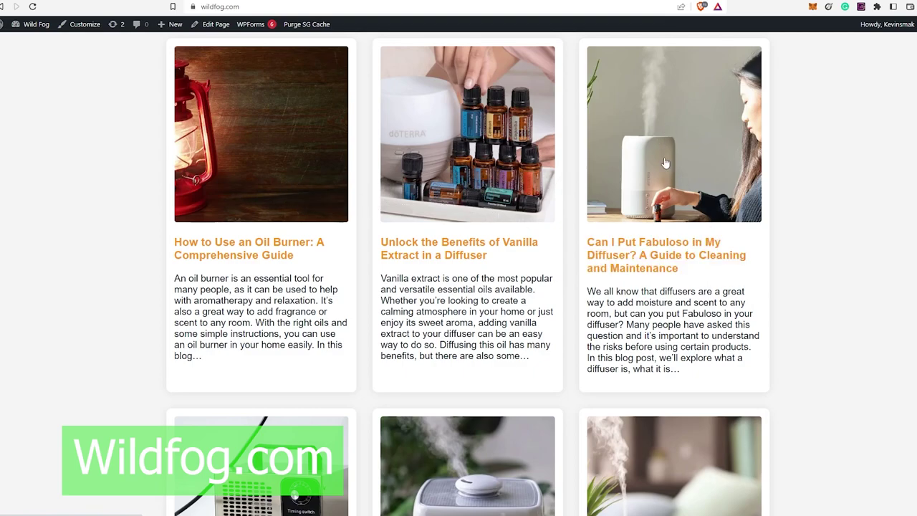
{"action": "scroll", "coordinate": [693, 178], "scroll_direction": "down", "scroll_amount": 3}
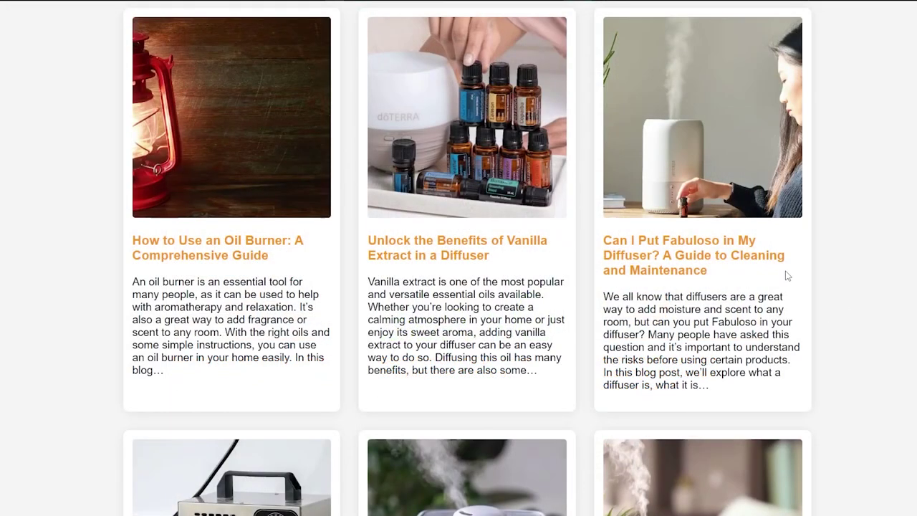
- Open the 'Can I Put Fabuloso in My Diffuser?' article and read down to its Pros and Cons section
{"action": "left_click", "coordinate": [771, 263]}
{"action": "scroll", "coordinate": [459, 258], "scroll_direction": "down", "scroll_amount": 10}
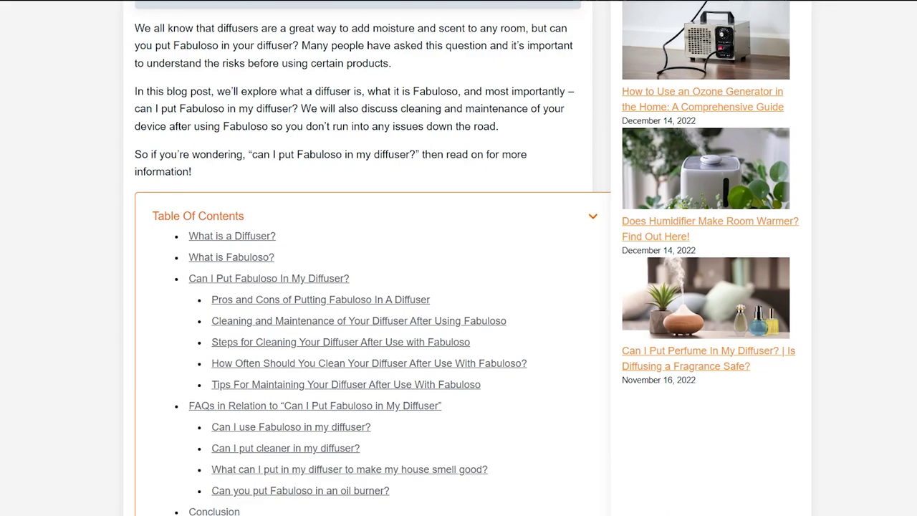
{"action": "scroll", "coordinate": [910, 182], "scroll_direction": "down", "scroll_amount": 4}
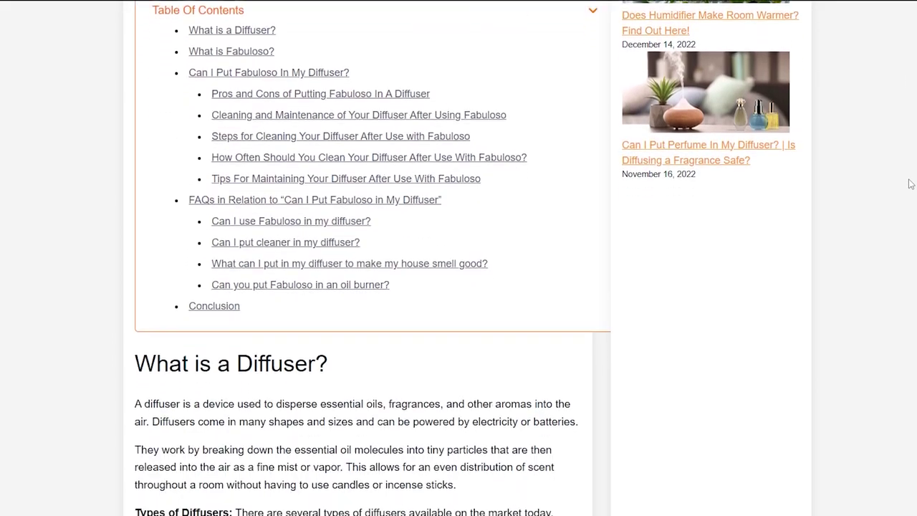
{"action": "scroll", "coordinate": [910, 184], "scroll_direction": "down", "scroll_amount": 4}
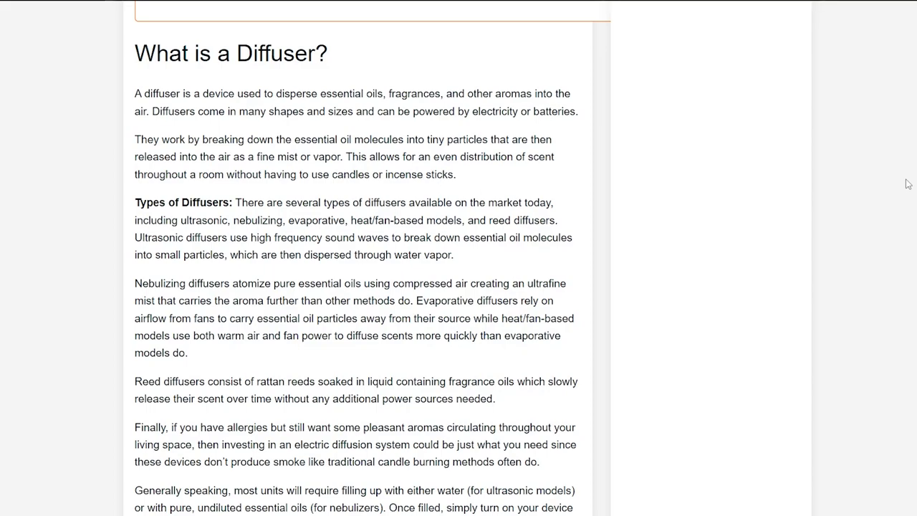
{"action": "scroll", "coordinate": [895, 181], "scroll_direction": "down", "scroll_amount": 3}
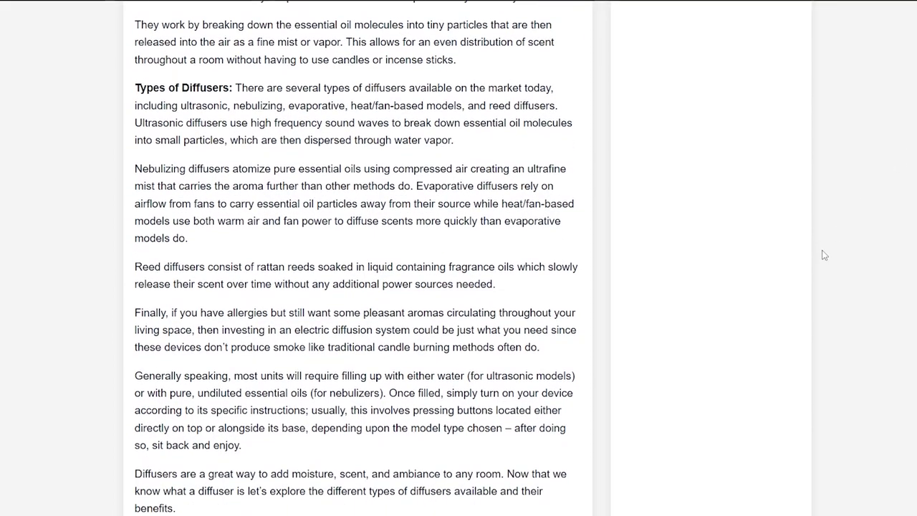
{"action": "scroll", "coordinate": [791, 254], "scroll_direction": "down", "scroll_amount": 6}
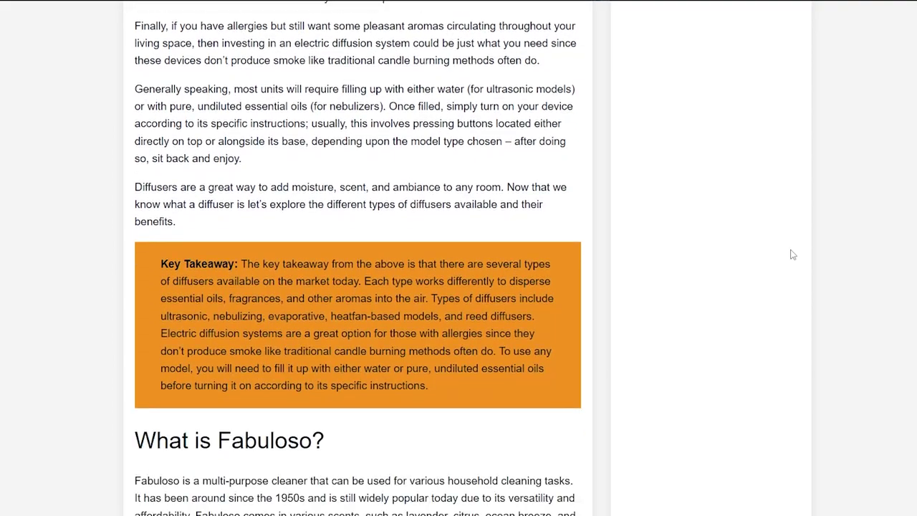
{"action": "scroll", "coordinate": [793, 254], "scroll_direction": "down", "scroll_amount": 4}
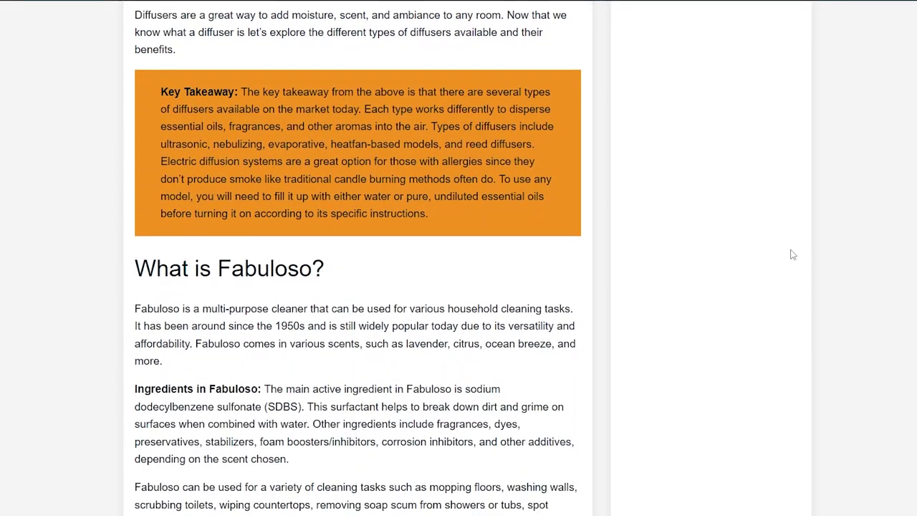
{"action": "scroll", "coordinate": [793, 254], "scroll_direction": "down", "scroll_amount": 6}
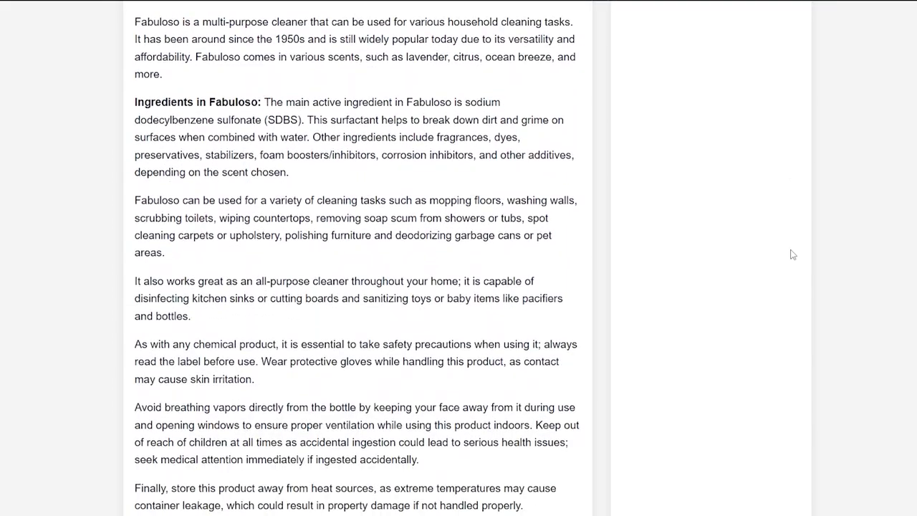
{"action": "scroll", "coordinate": [792, 254], "scroll_direction": "down", "scroll_amount": 6}
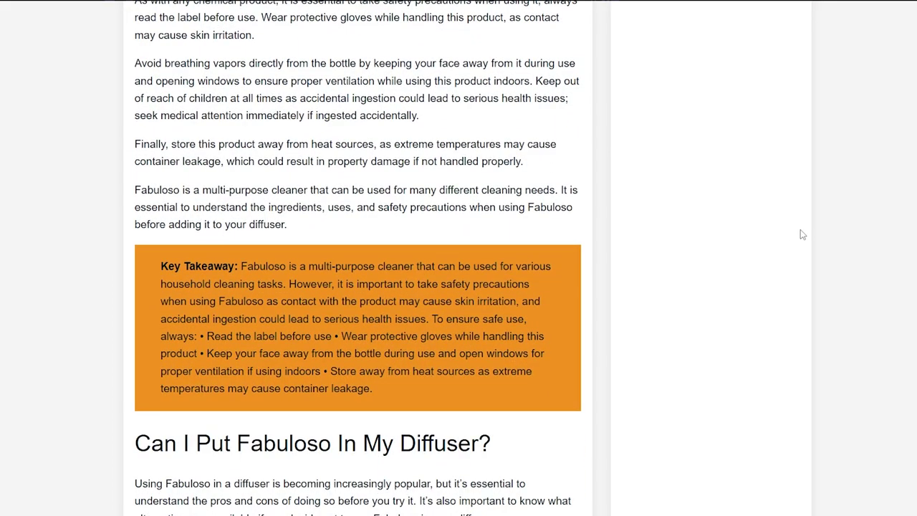
{"action": "scroll", "coordinate": [800, 233], "scroll_direction": "down", "scroll_amount": 1}
{"action": "scroll", "coordinate": [802, 234], "scroll_direction": "down", "scroll_amount": 5}
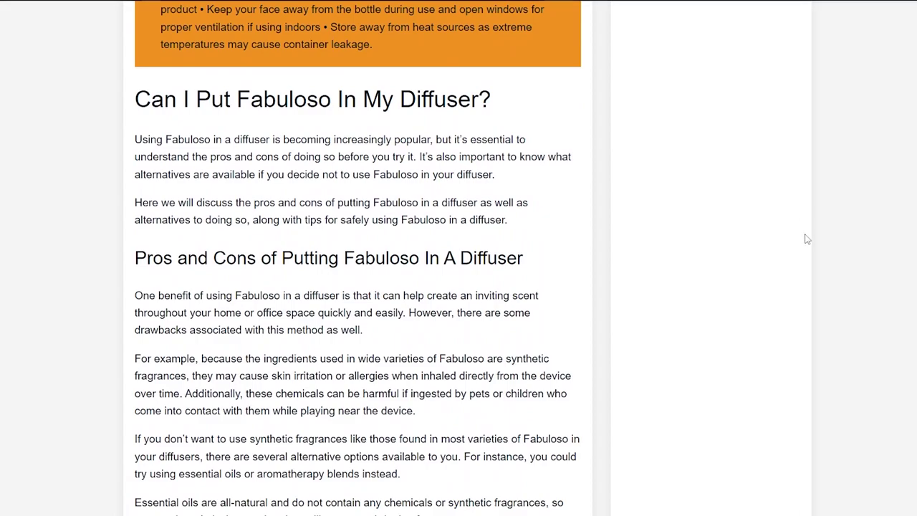
{"action": "scroll", "coordinate": [803, 234], "scroll_direction": "down", "scroll_amount": 4}
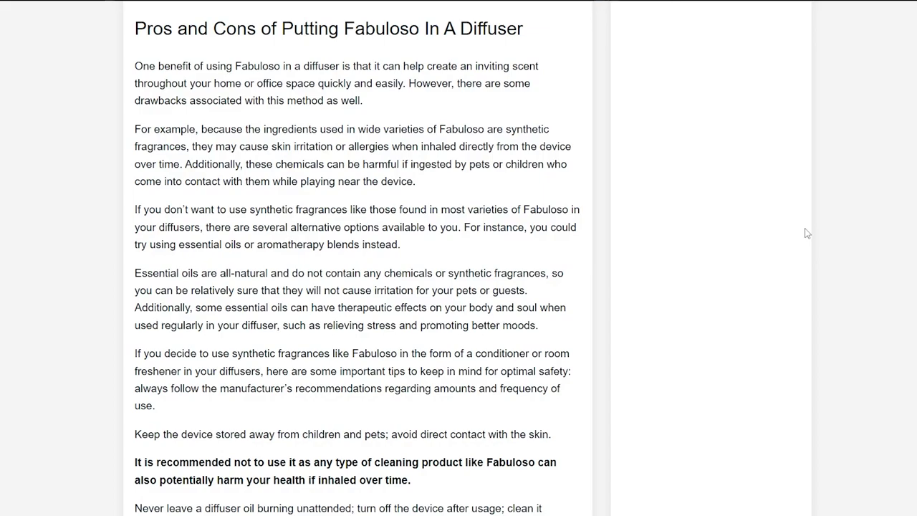
- Scroll past the cleaning tips and FAQs to the Conclusion and use-at-your-own-risk disclaimer
{"action": "scroll", "coordinate": [805, 266], "scroll_direction": "down", "scroll_amount": 5}
{"action": "scroll", "coordinate": [803, 268], "scroll_direction": "down", "scroll_amount": 2}
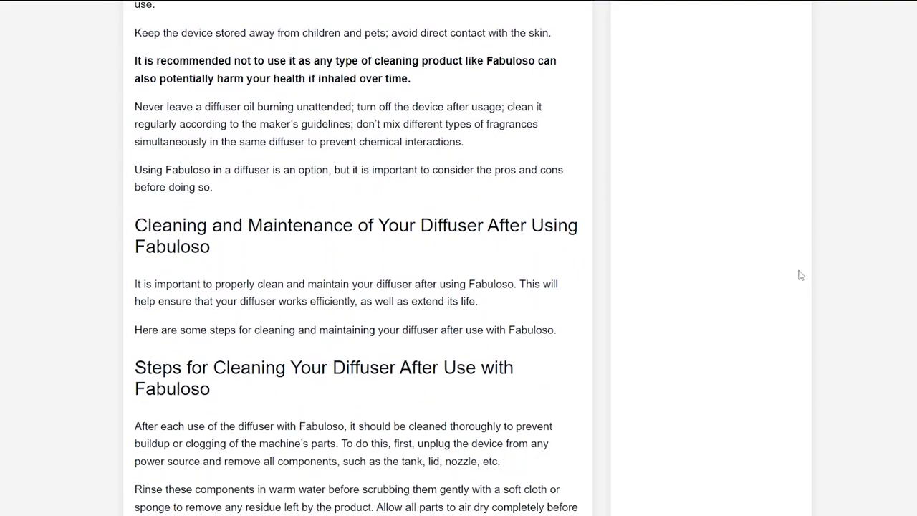
{"action": "scroll", "coordinate": [800, 275], "scroll_direction": "down", "scroll_amount": 3}
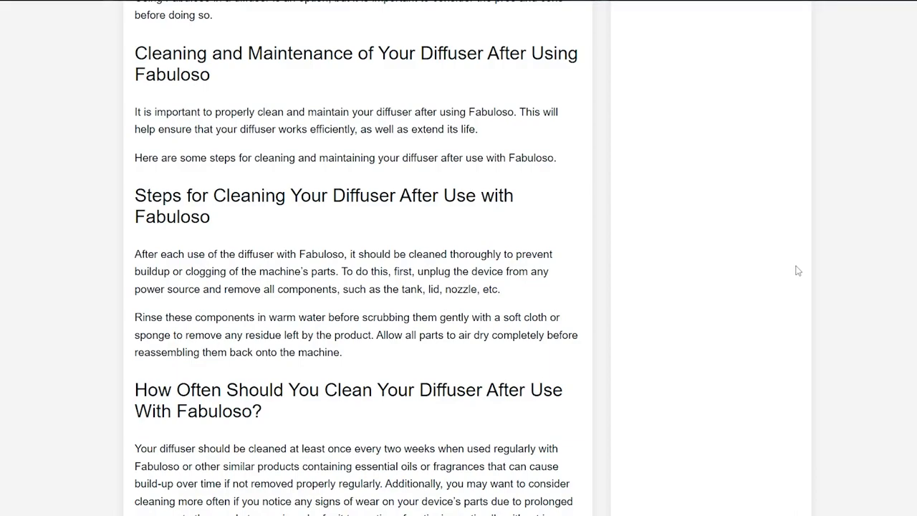
{"action": "scroll", "coordinate": [797, 271], "scroll_direction": "down", "scroll_amount": 3}
{"action": "scroll", "coordinate": [795, 272], "scroll_direction": "down", "scroll_amount": 5}
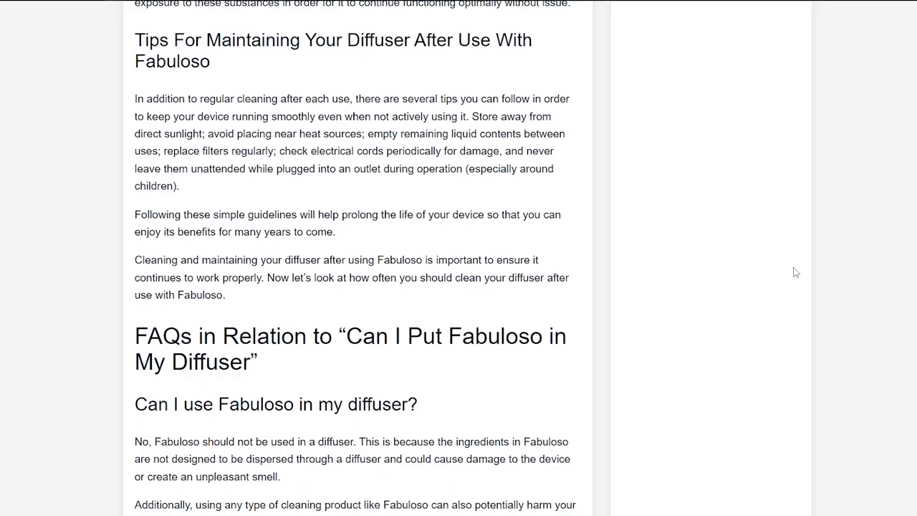
{"action": "scroll", "coordinate": [795, 272], "scroll_direction": "down", "scroll_amount": 5}
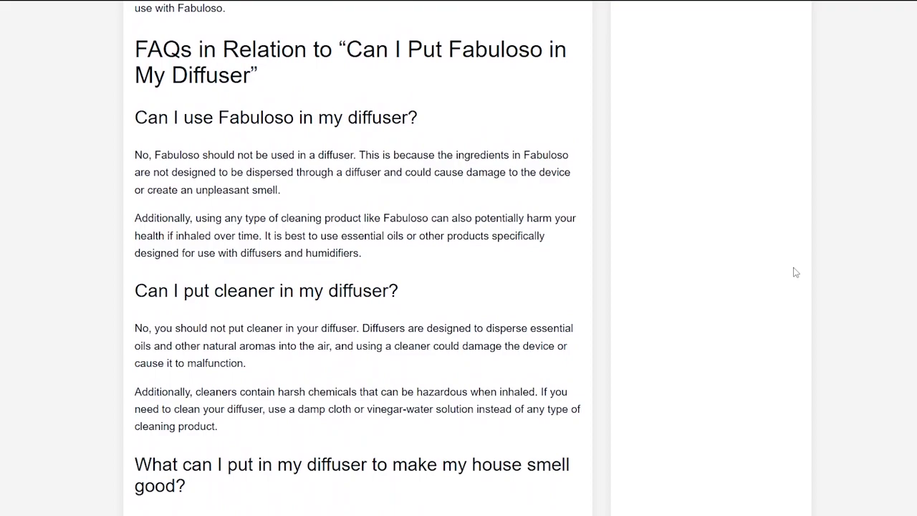
{"action": "scroll", "coordinate": [795, 272], "scroll_direction": "down", "scroll_amount": 6}
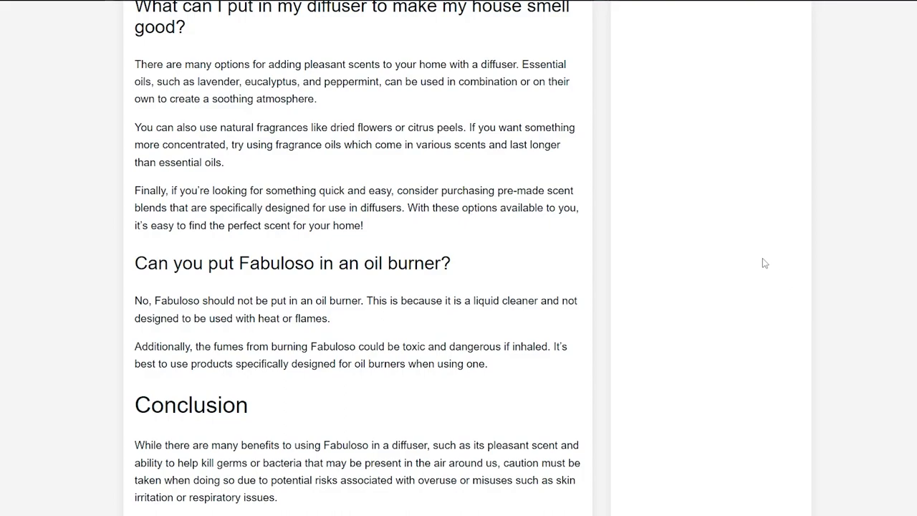
{"action": "scroll", "coordinate": [750, 265], "scroll_direction": "down", "scroll_amount": 1}
{"action": "scroll", "coordinate": [750, 266], "scroll_direction": "down", "scroll_amount": 2}
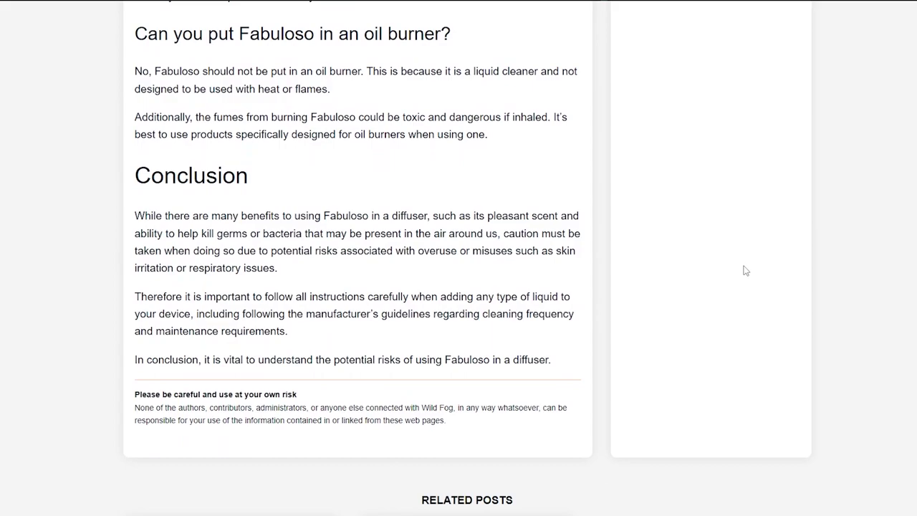